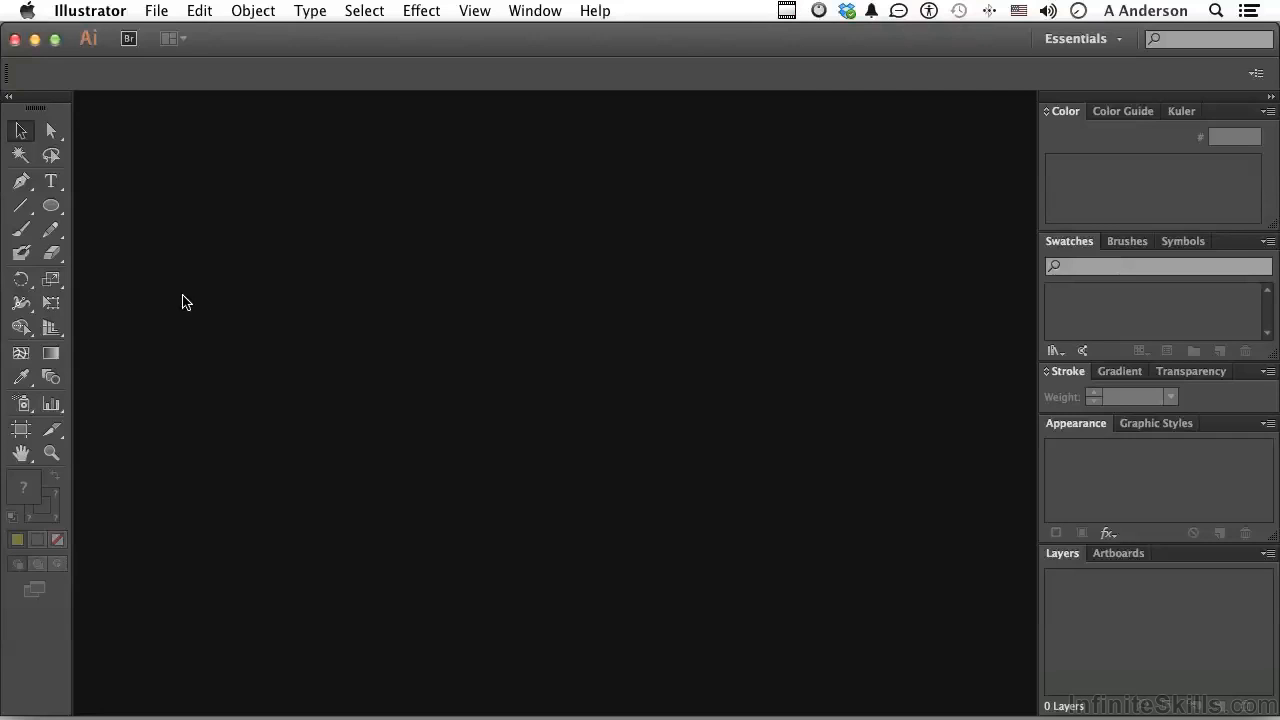
- Create a new Web-profile document with one 960 x 560 px artboard
click(159, 11)
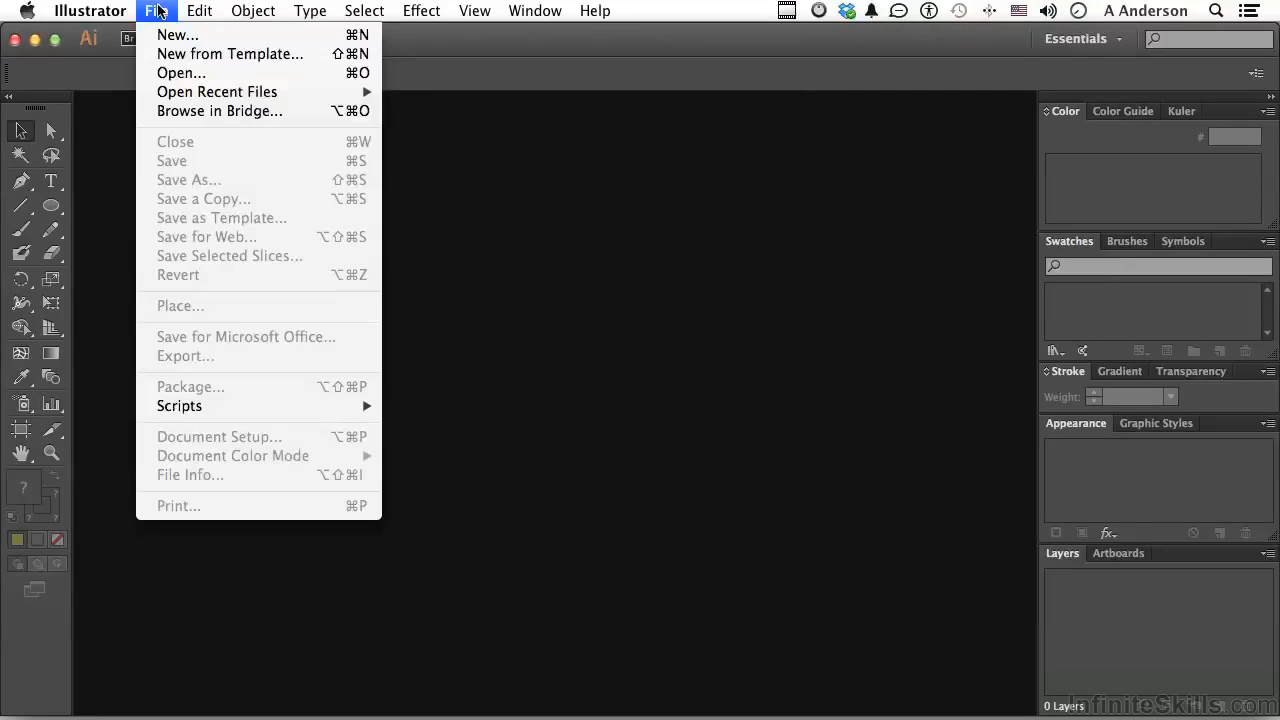
click(168, 37)
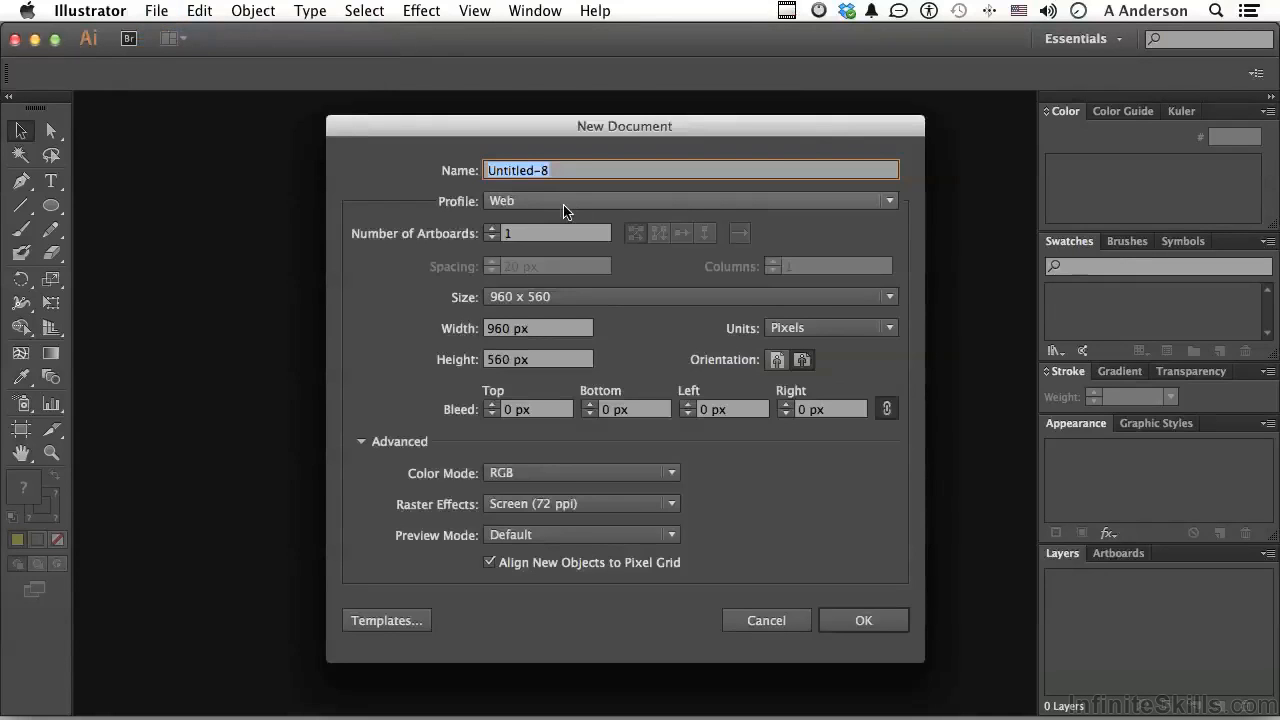
click(838, 621)
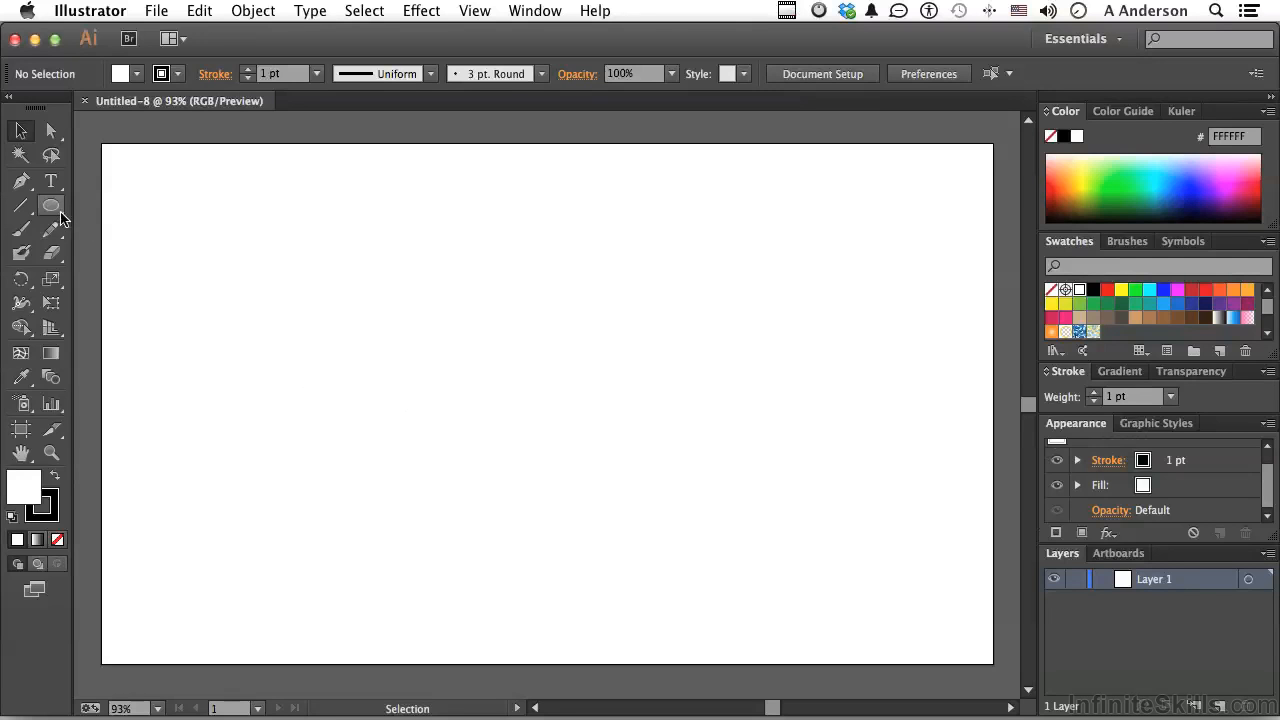
- Draw a small circle near the artboard's upper-left corner and fill it with yellow-green CDE100
drag(51, 205, 145, 253)
drag(161, 196, 234, 281)
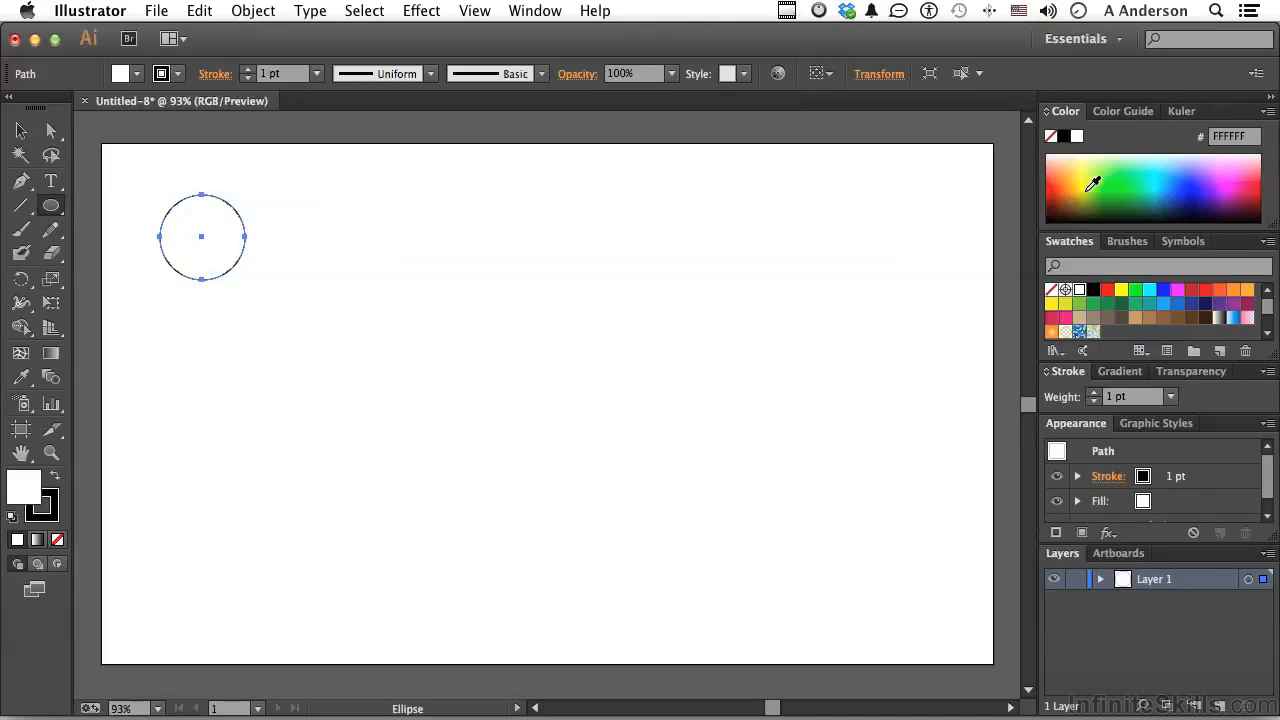
click(1092, 183)
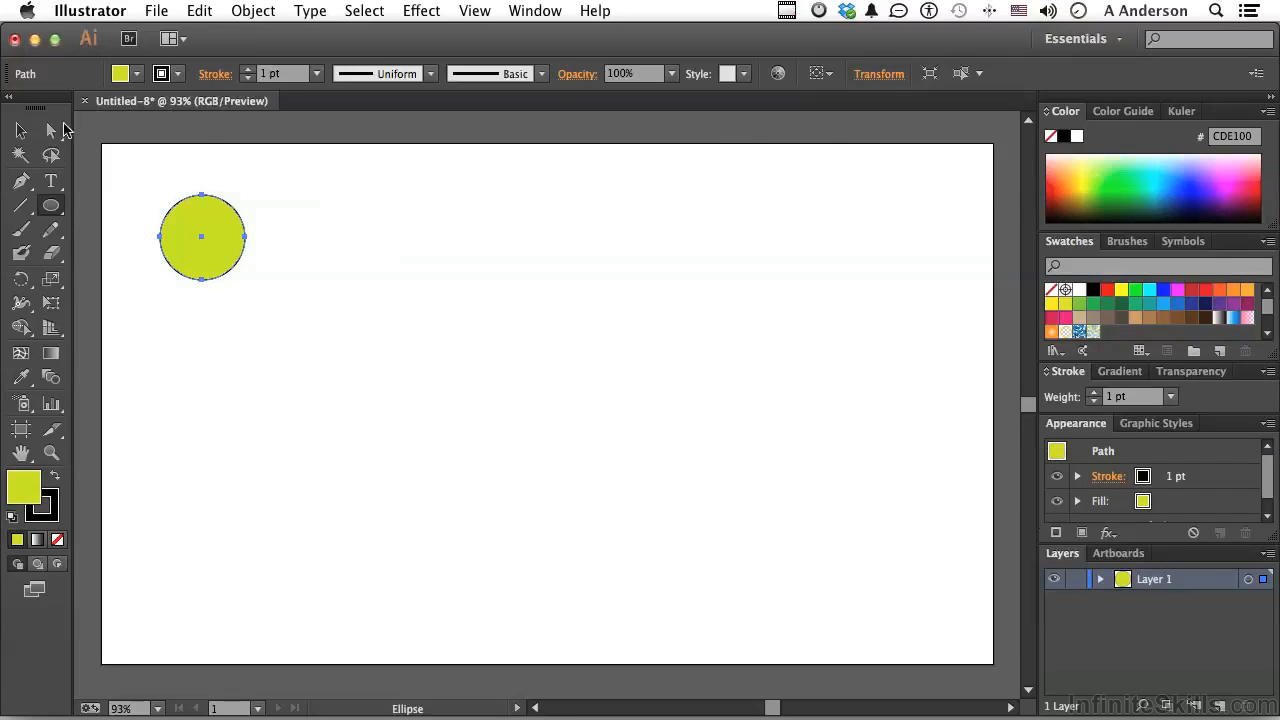
- Move the circle slightly right and duplicate it four times to form an uneven row across the upper artboard
click(22, 131)
drag(194, 245, 259, 244)
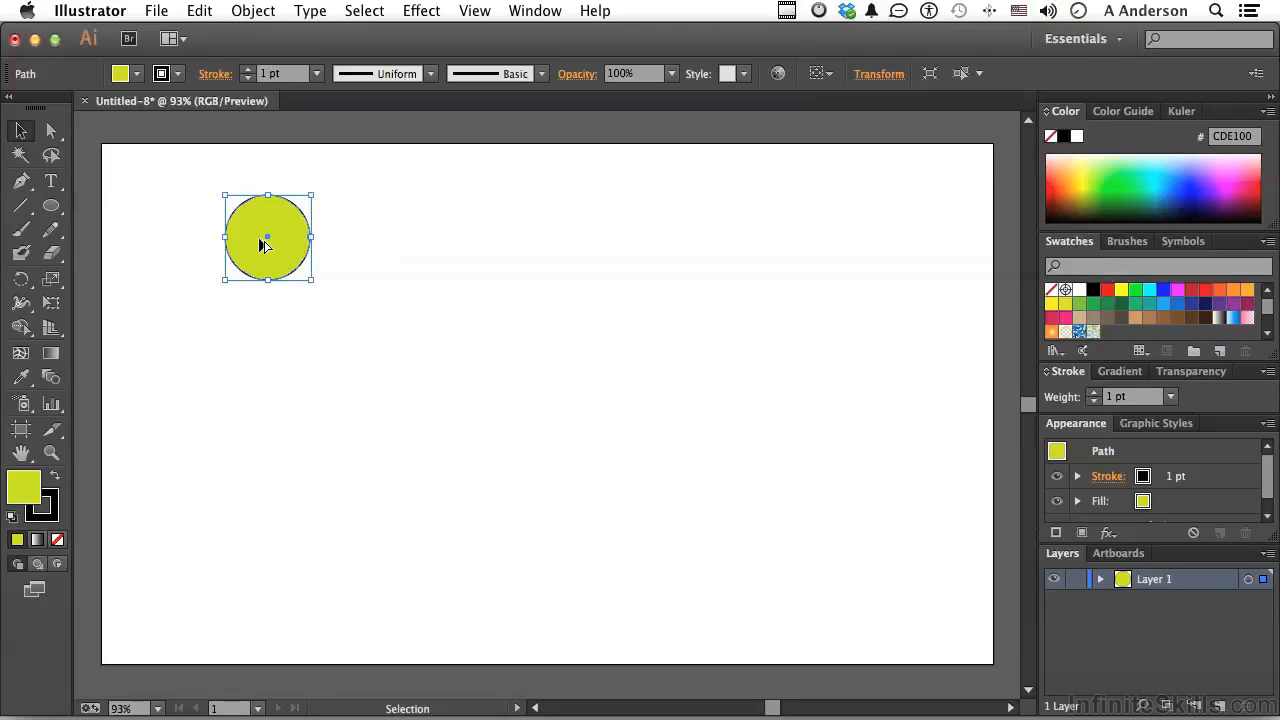
alt+drag(260, 243, 815, 237)
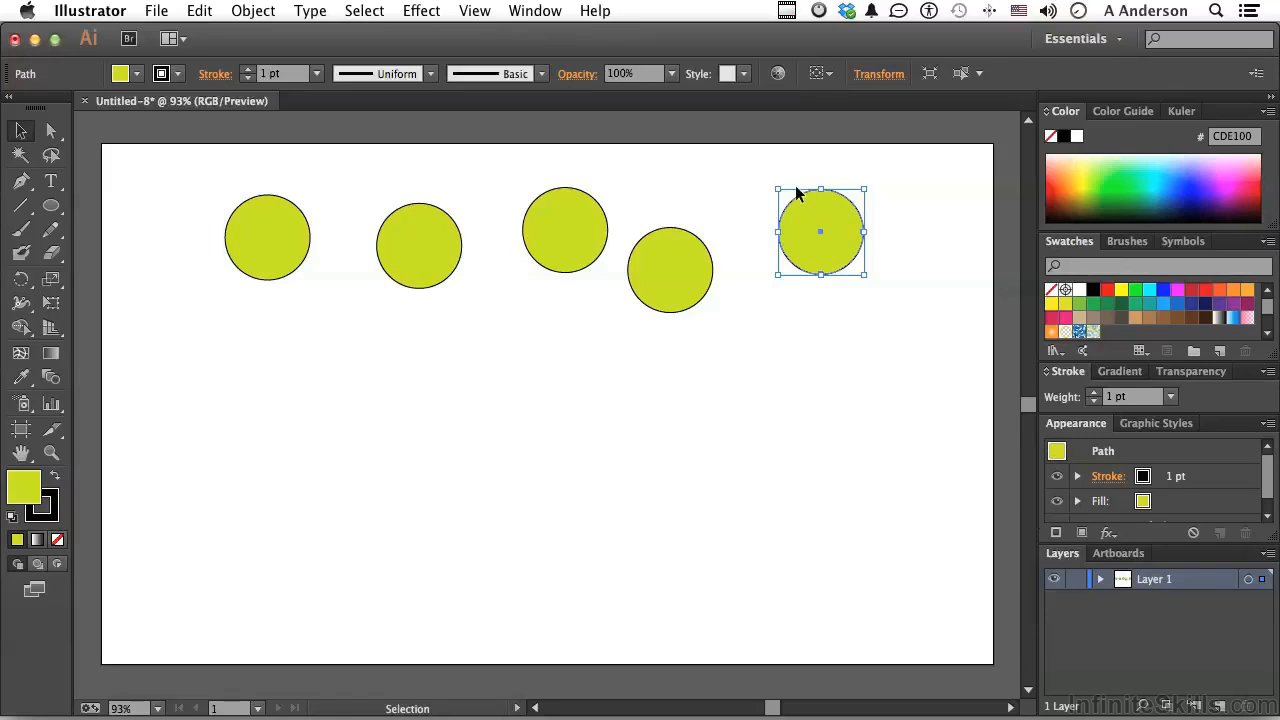
- Show the grid and change its color to a darker gray in the Guides & Grid preferences, keeping the Lines style
click(484, 10)
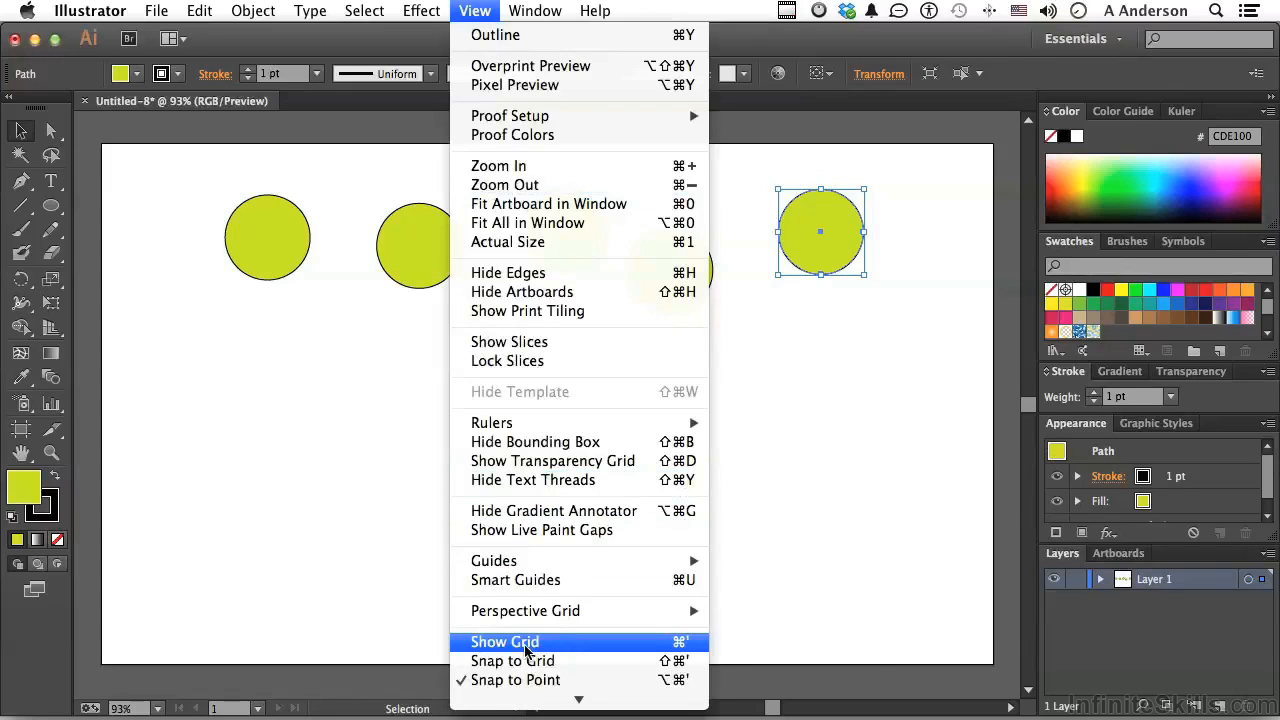
click(525, 646)
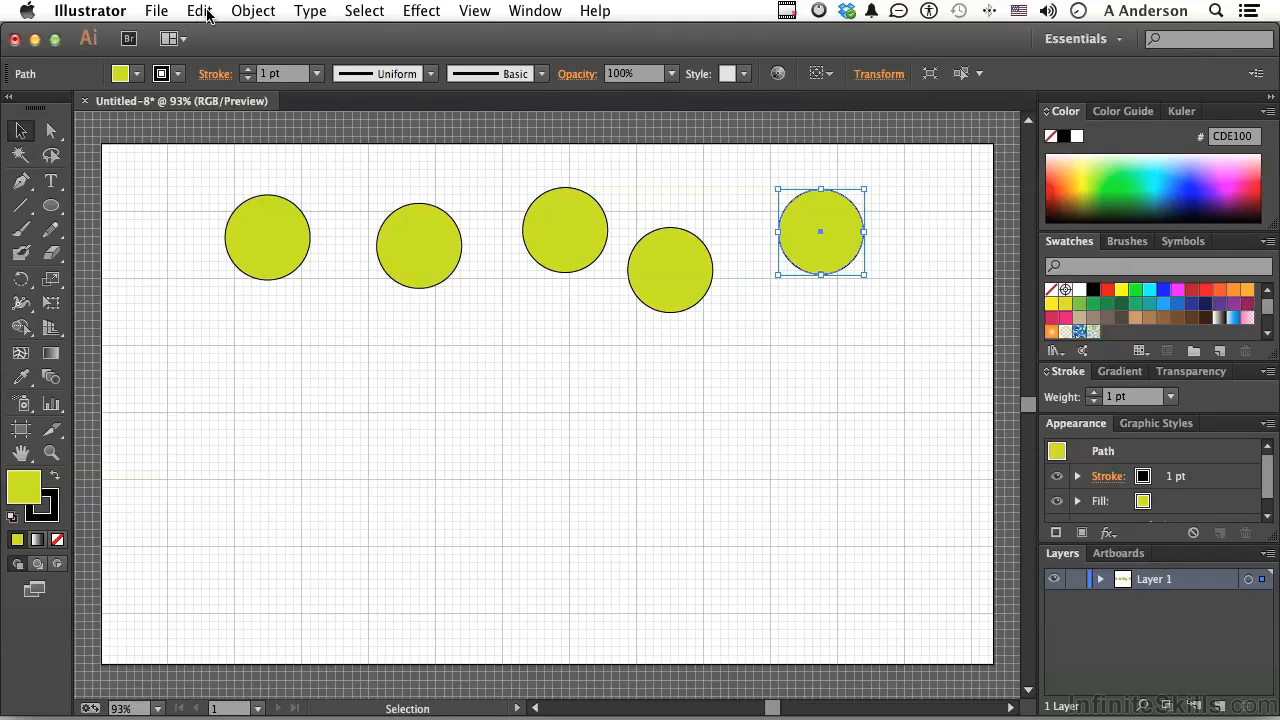
click(115, 14)
mouse_move(112, 66)
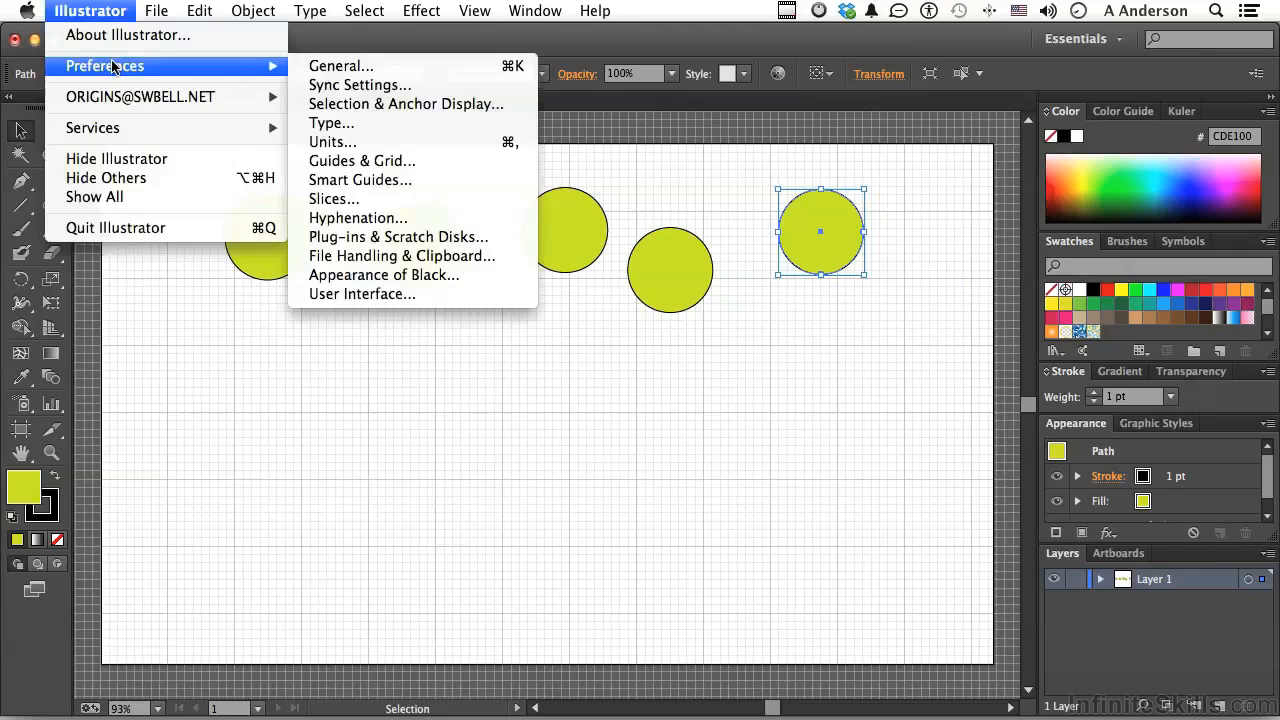
click(353, 161)
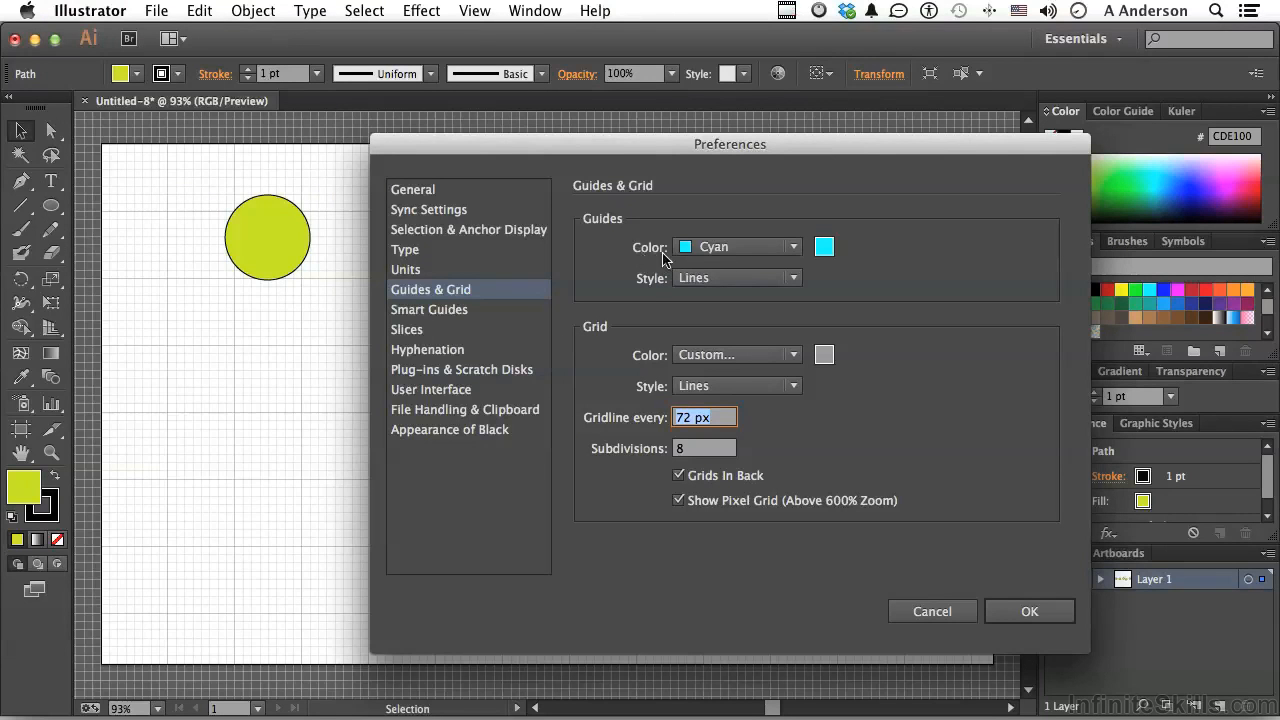
click(705, 278)
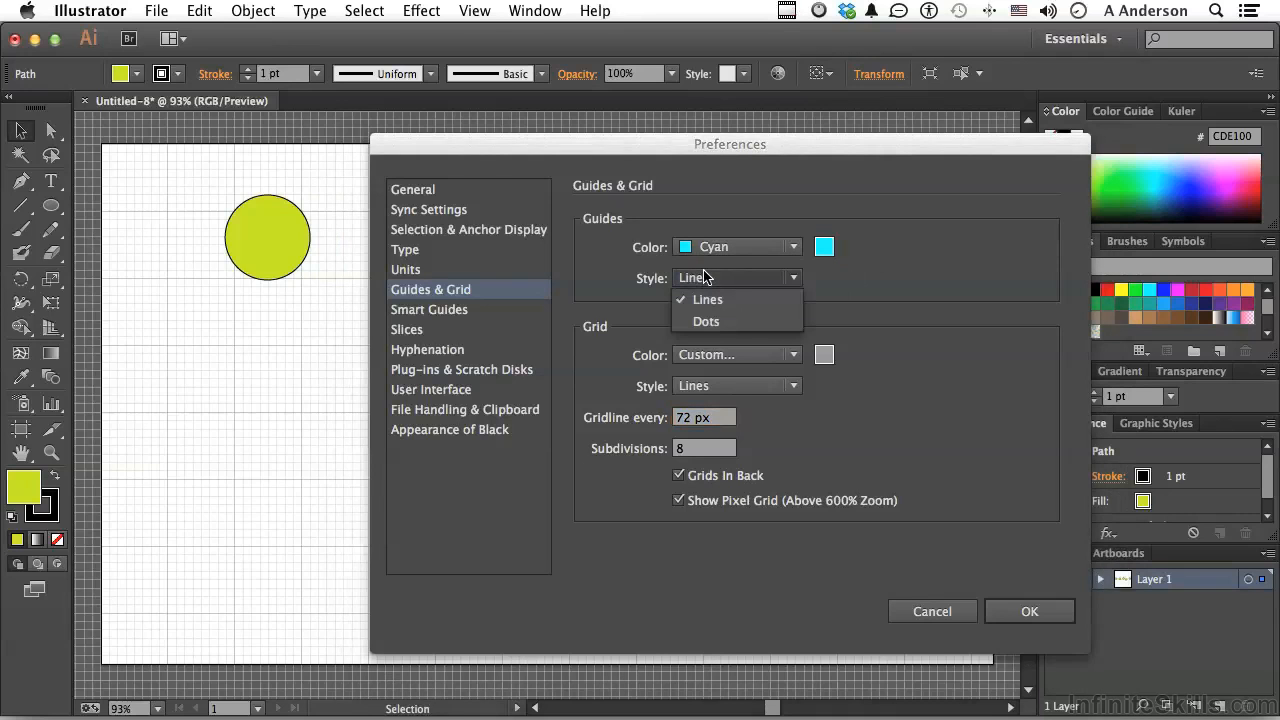
click(848, 299)
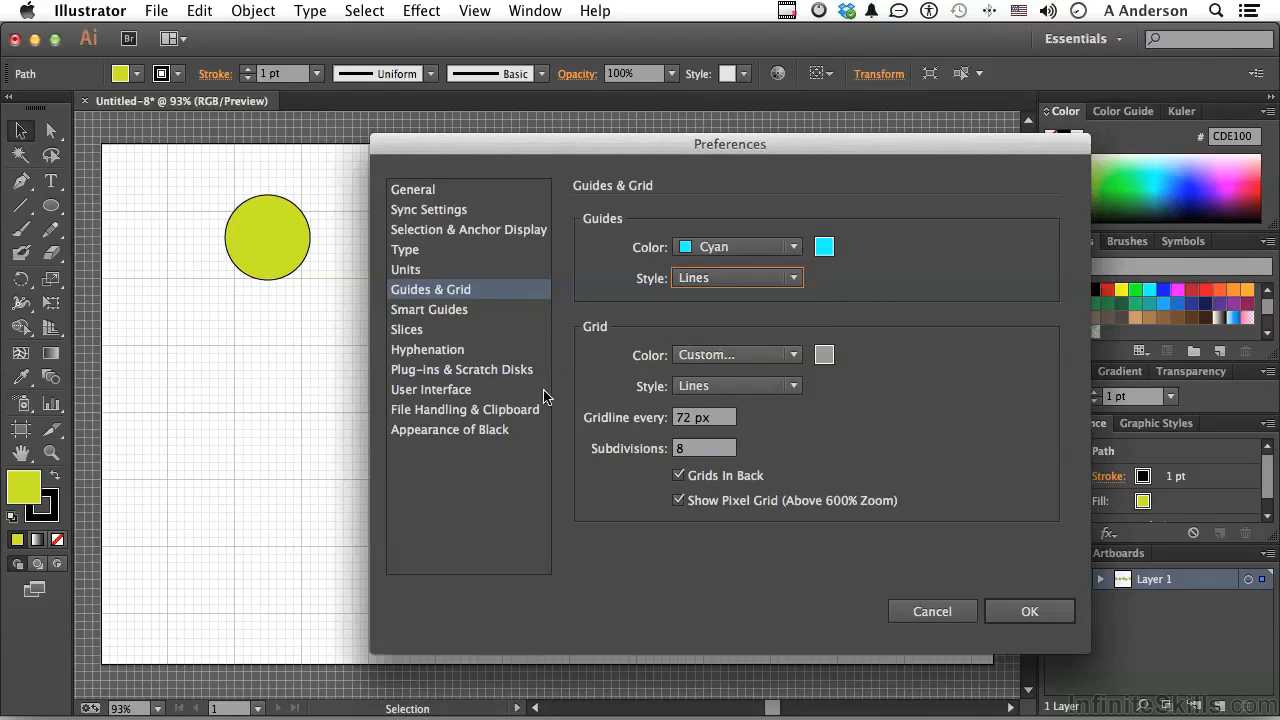
click(824, 354)
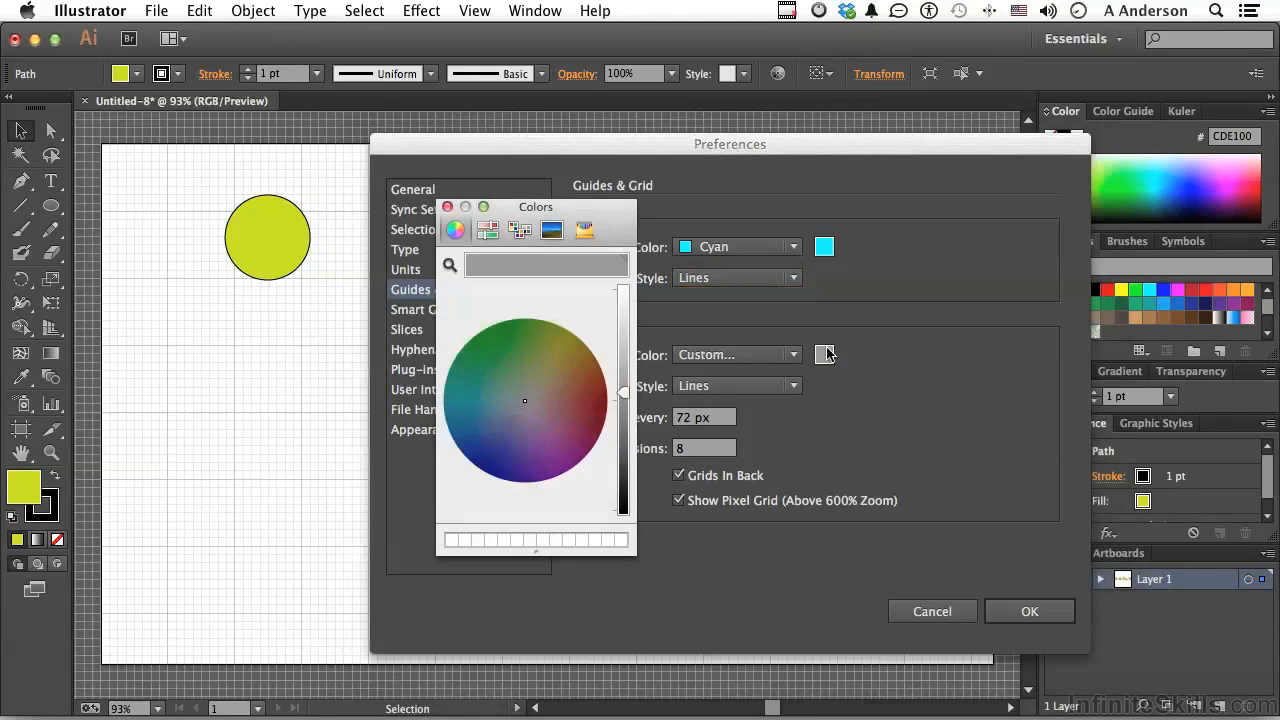
drag(623, 393, 621, 432)
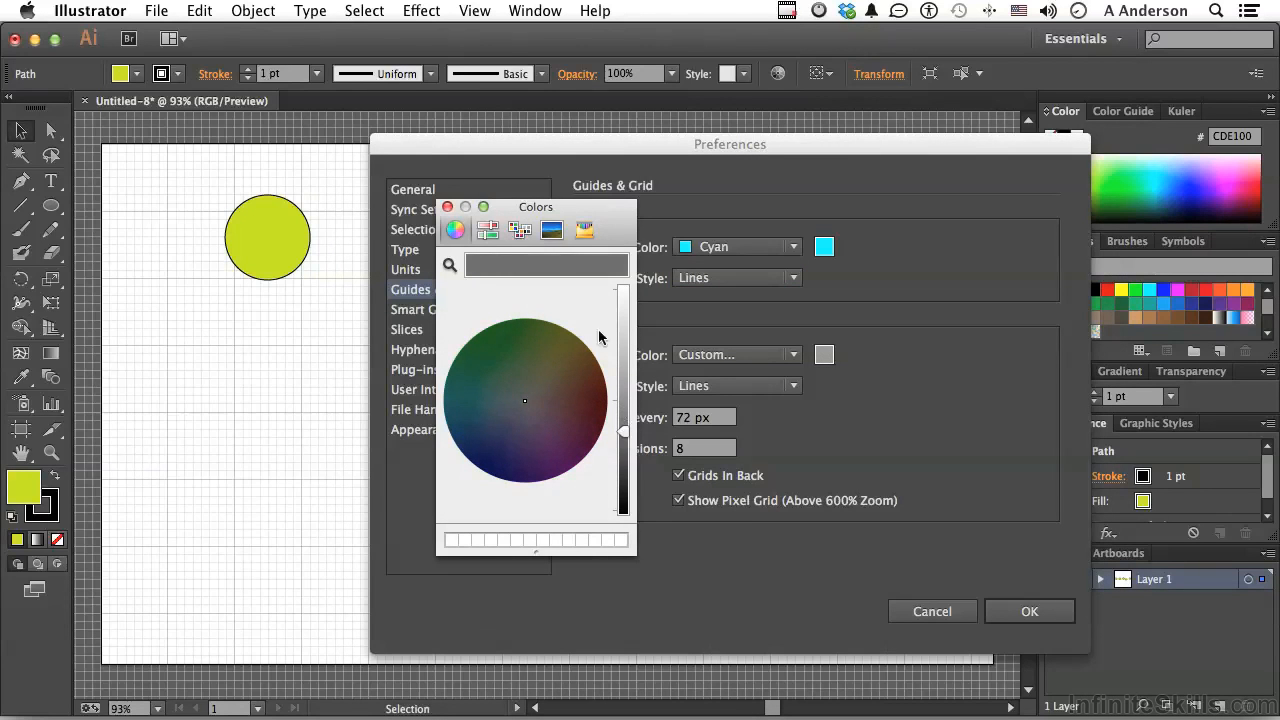
click(448, 208)
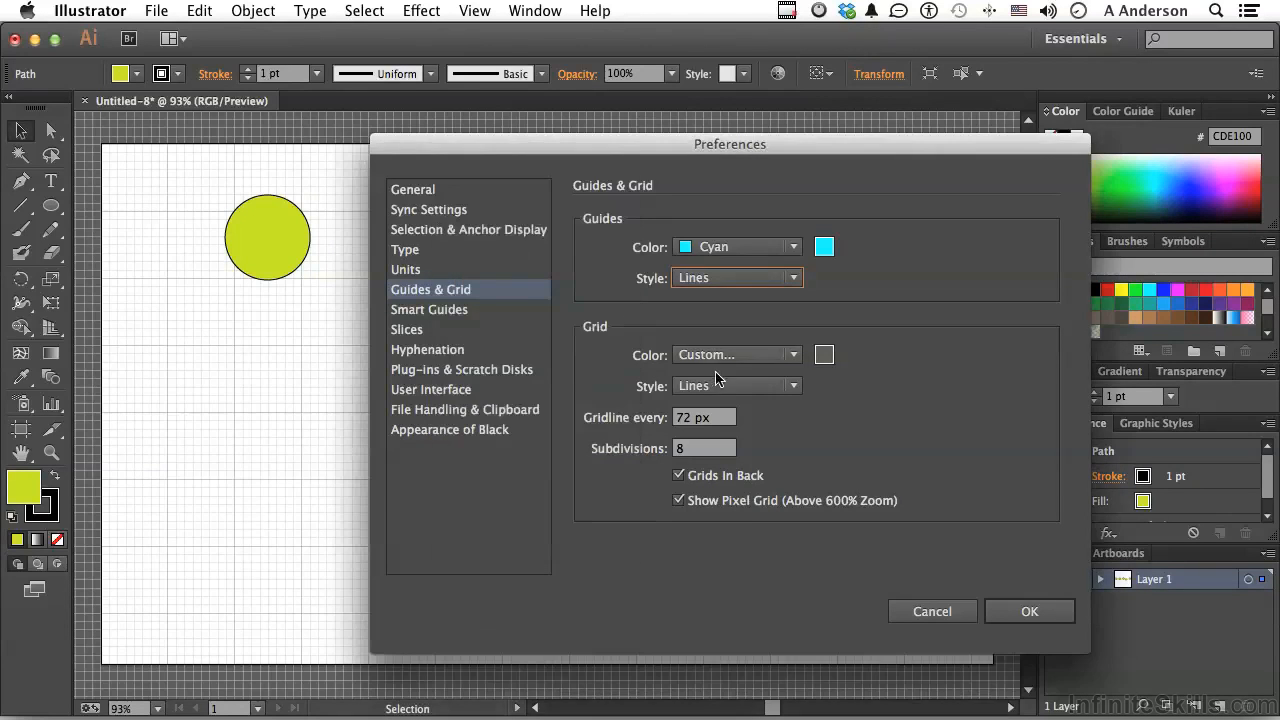
click(724, 390)
click(723, 397)
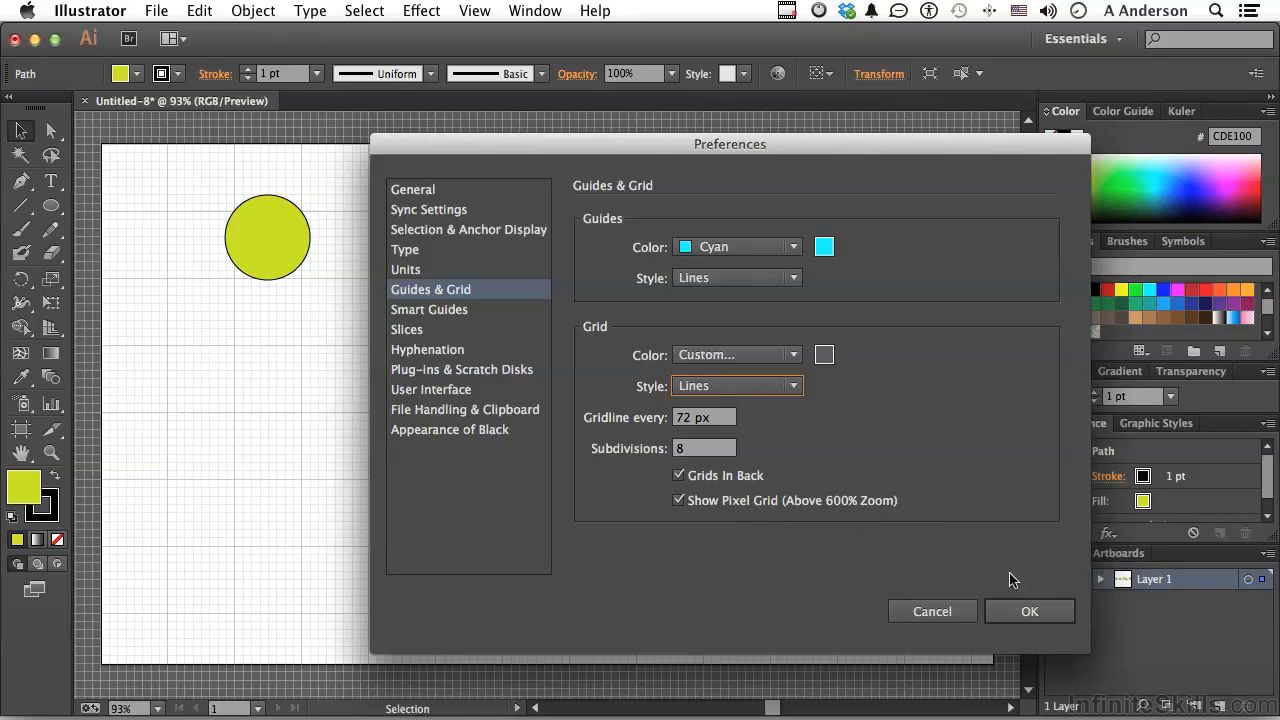
click(1030, 612)
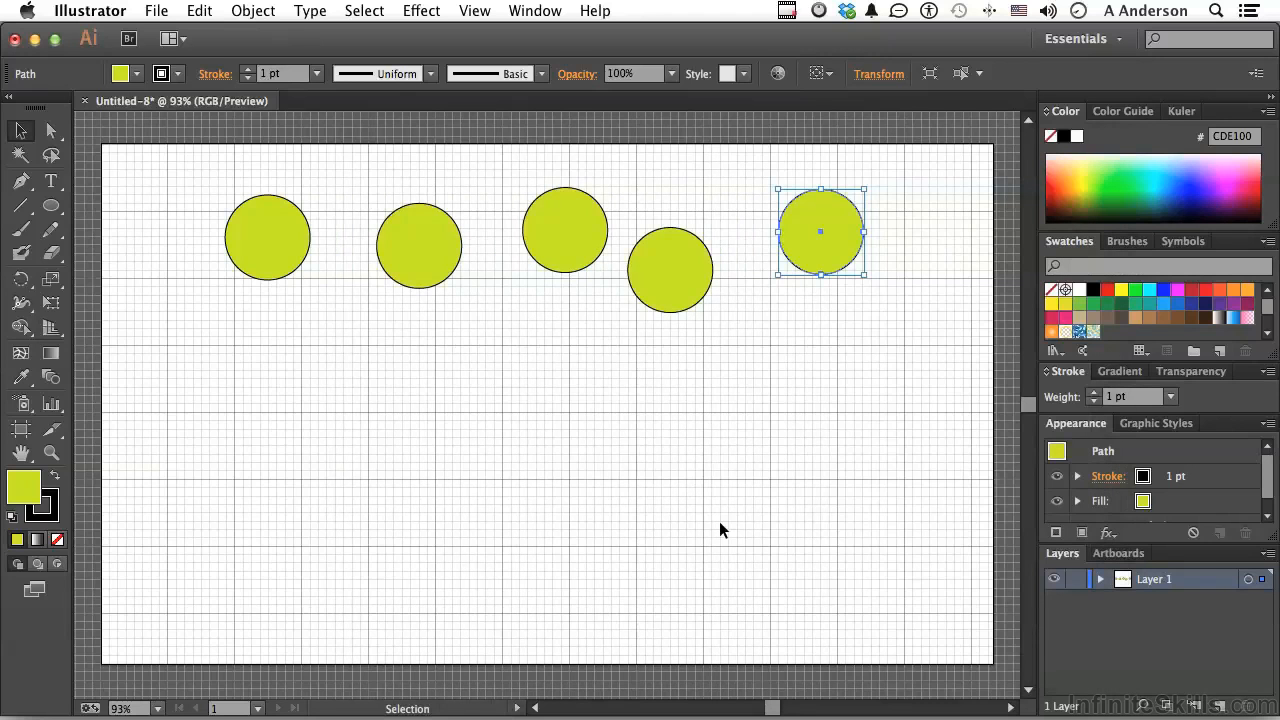
- Move the three leftmost circles down into an evenly spaced row below the artboard's middle, lined up by eye with the gridlines
drag(283, 229, 284, 423)
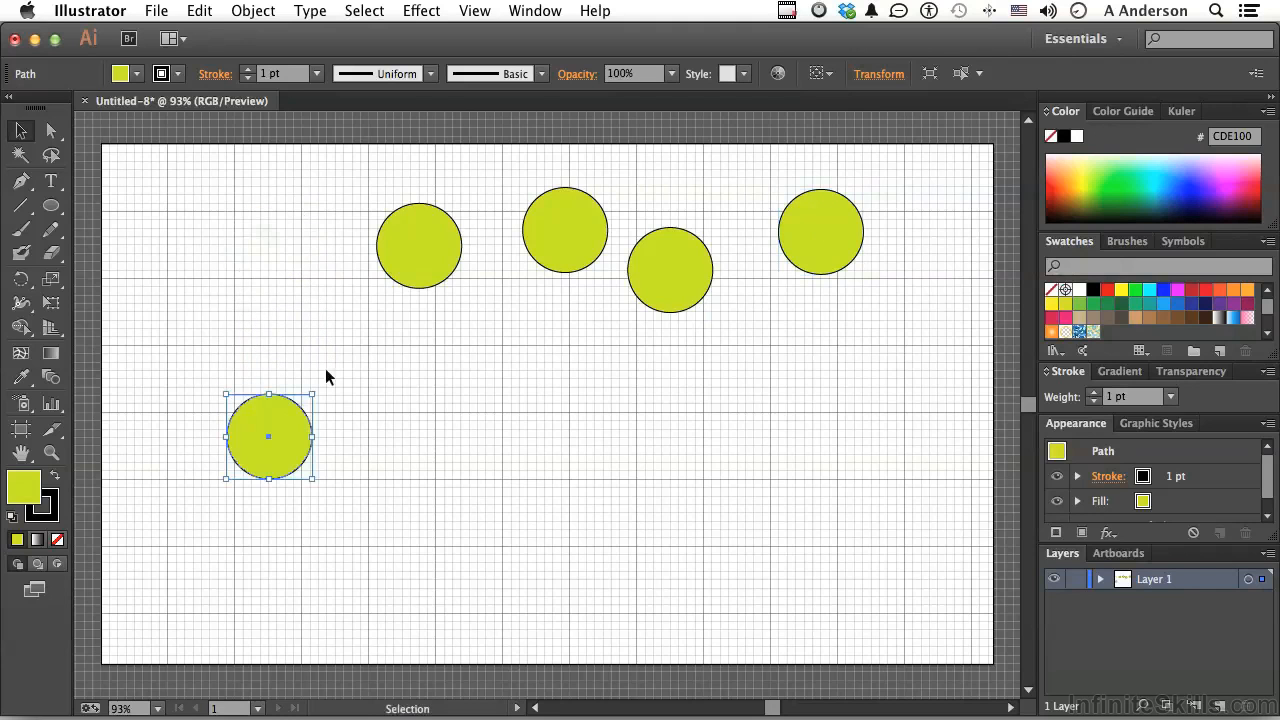
drag(428, 246, 409, 434)
drag(552, 254, 521, 459)
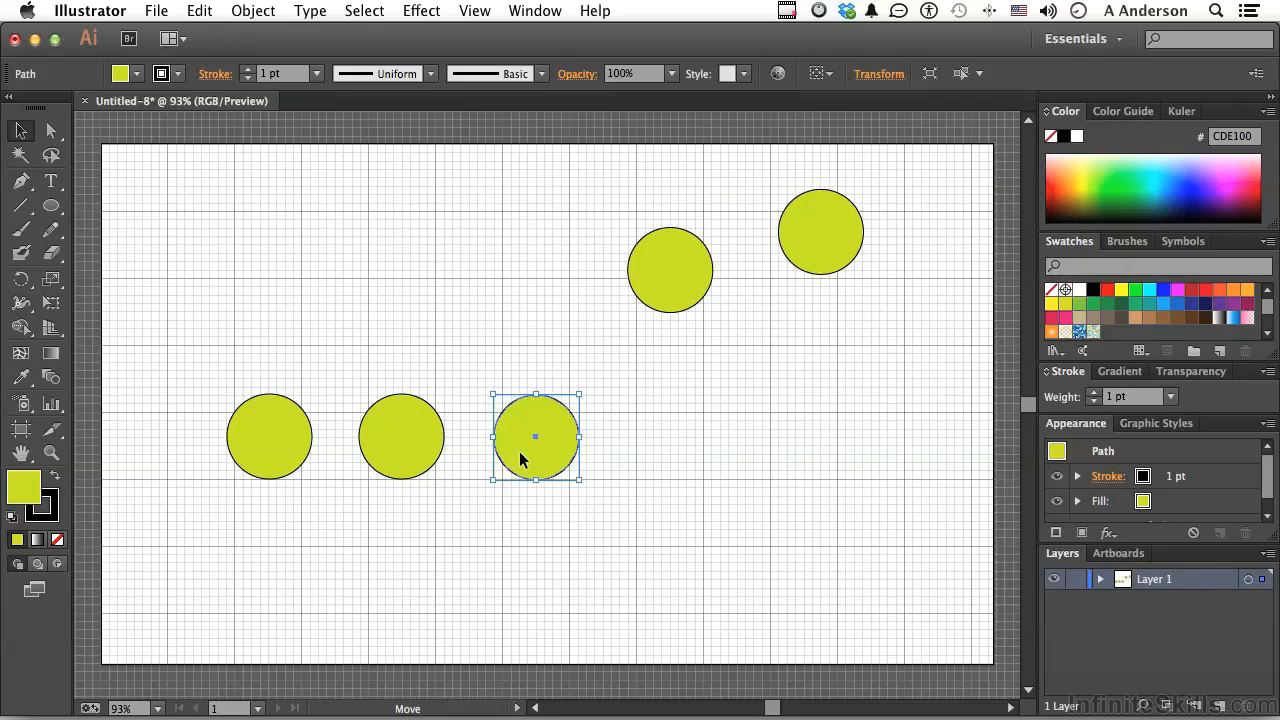
- Turn on Snap to Grid and move the two remaining upper circles down to complete the row of five
click(477, 12)
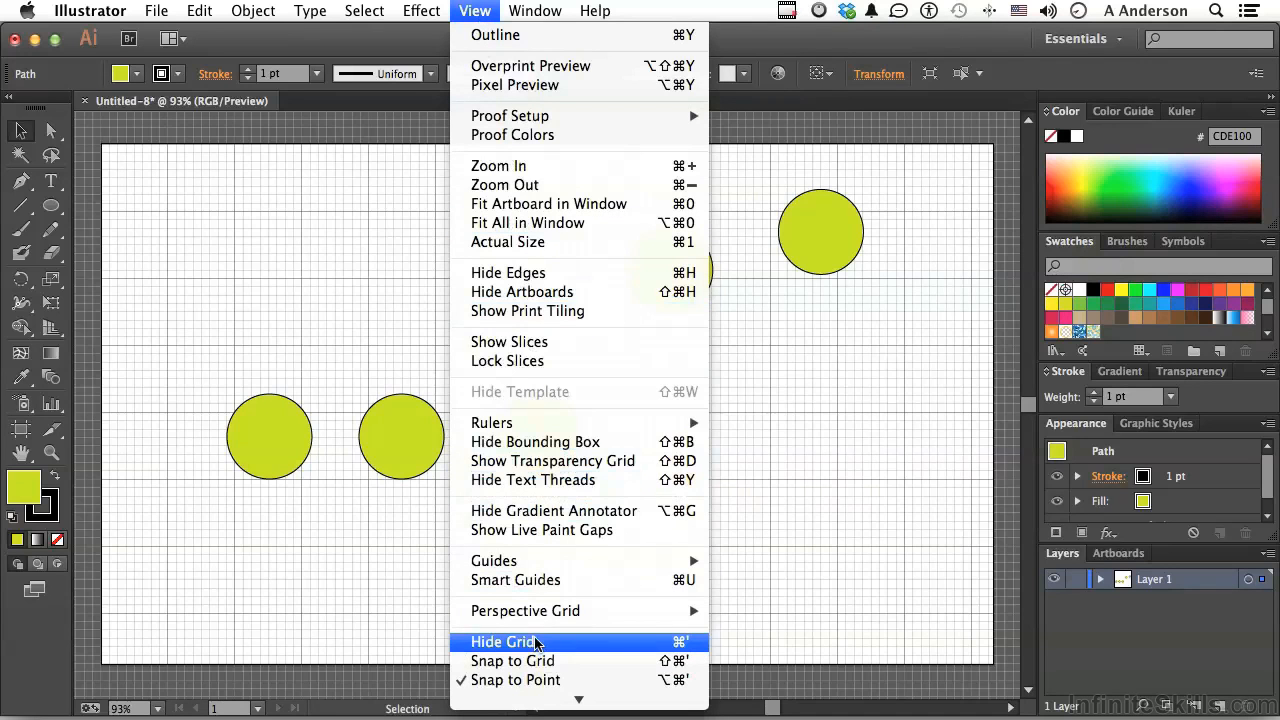
click(535, 661)
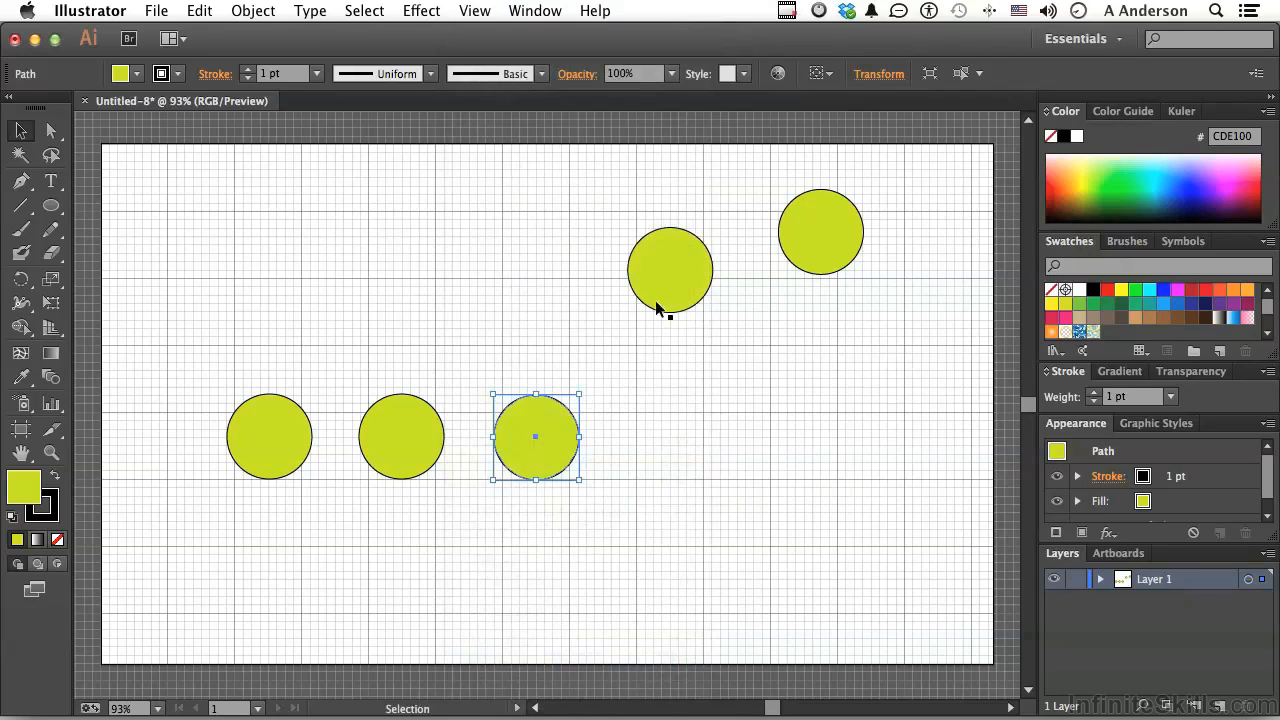
drag(666, 280, 670, 453)
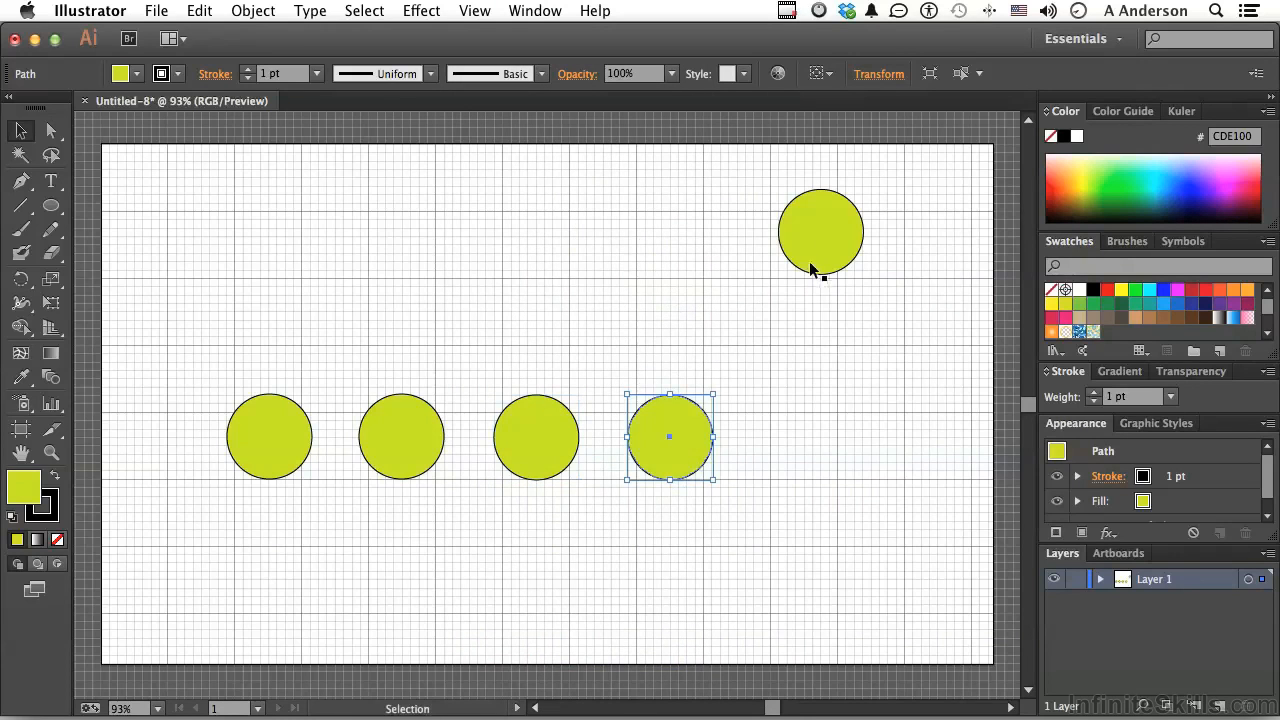
drag(820, 261, 775, 462)
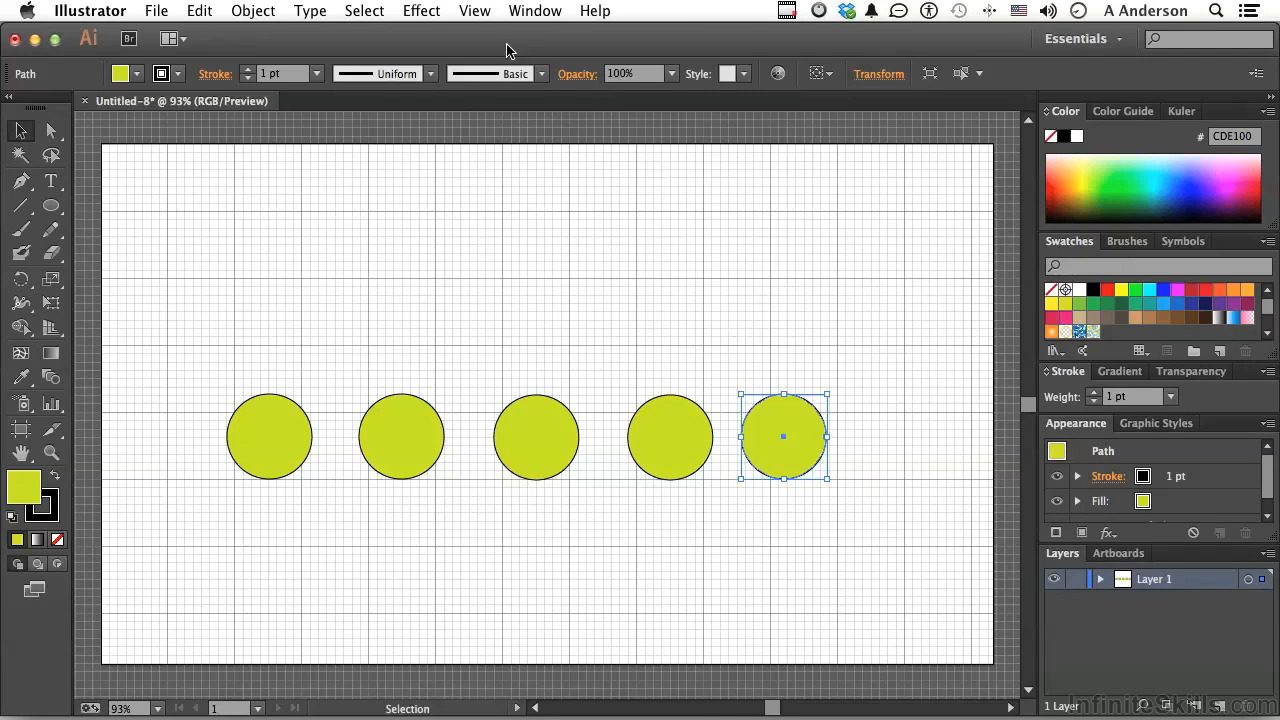
- Hide the grid and move the middle circle slightly above the row
click(478, 15)
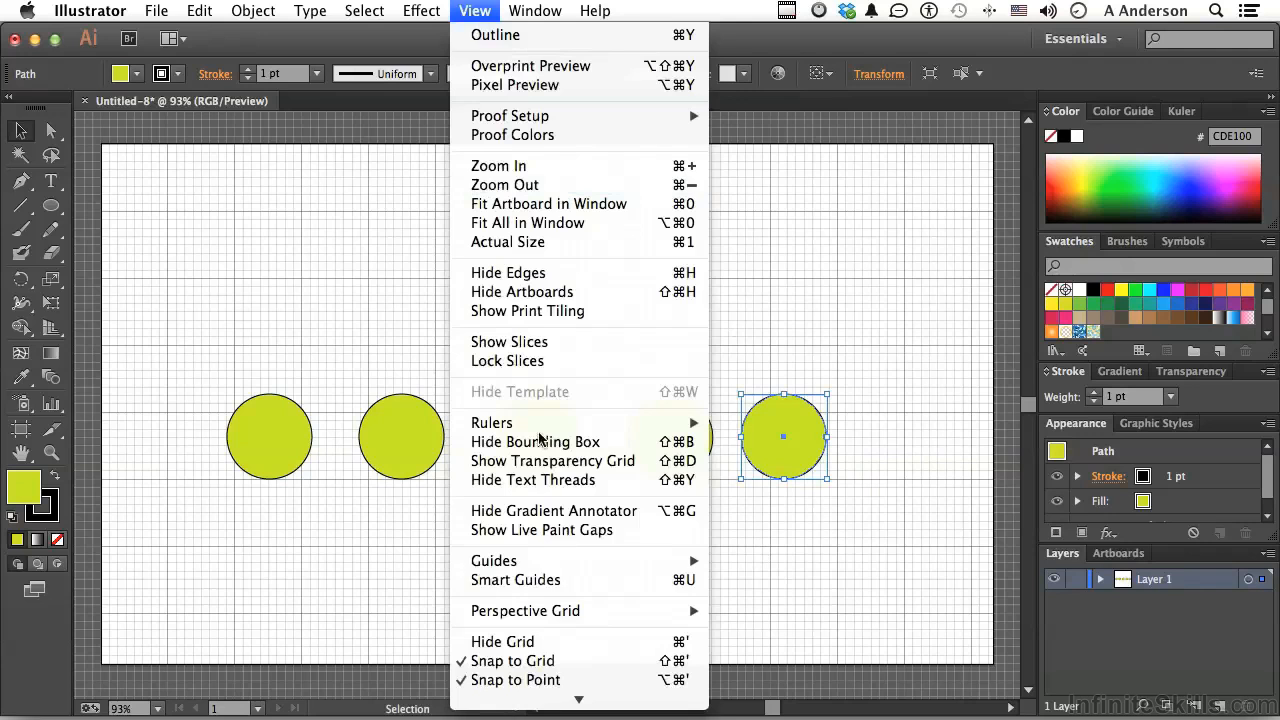
click(551, 642)
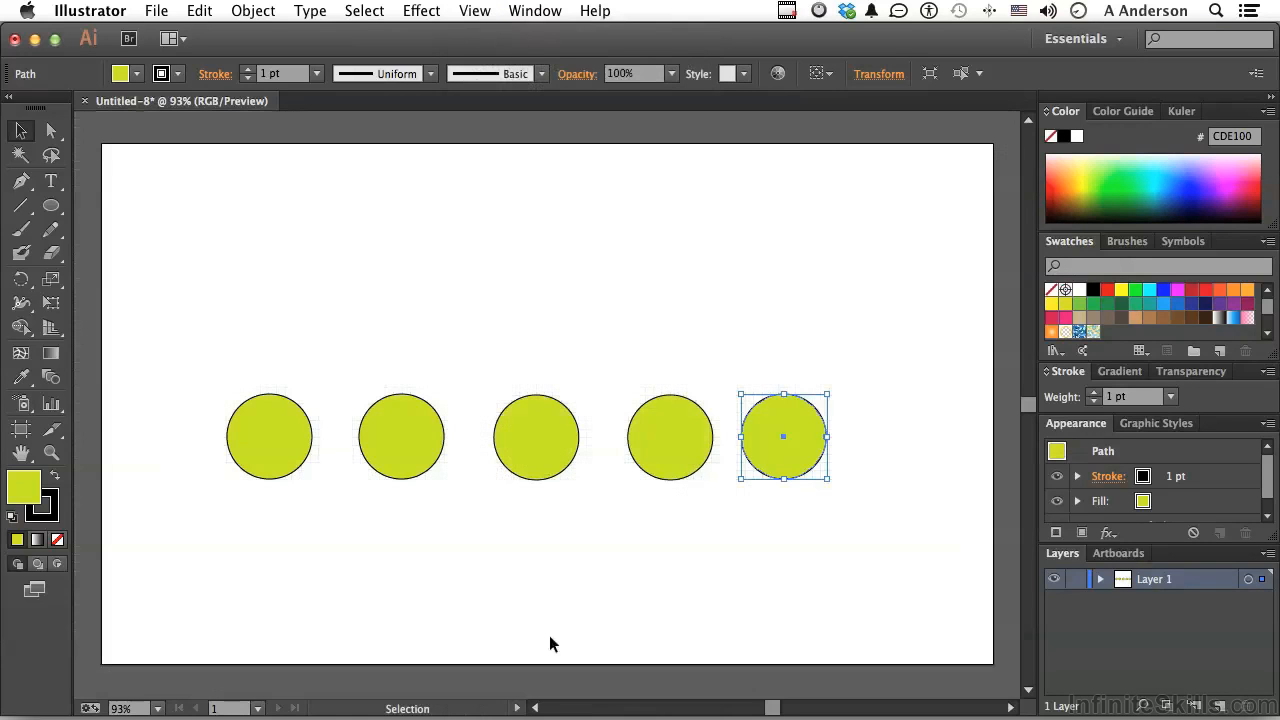
click(537, 552)
drag(536, 439, 542, 412)
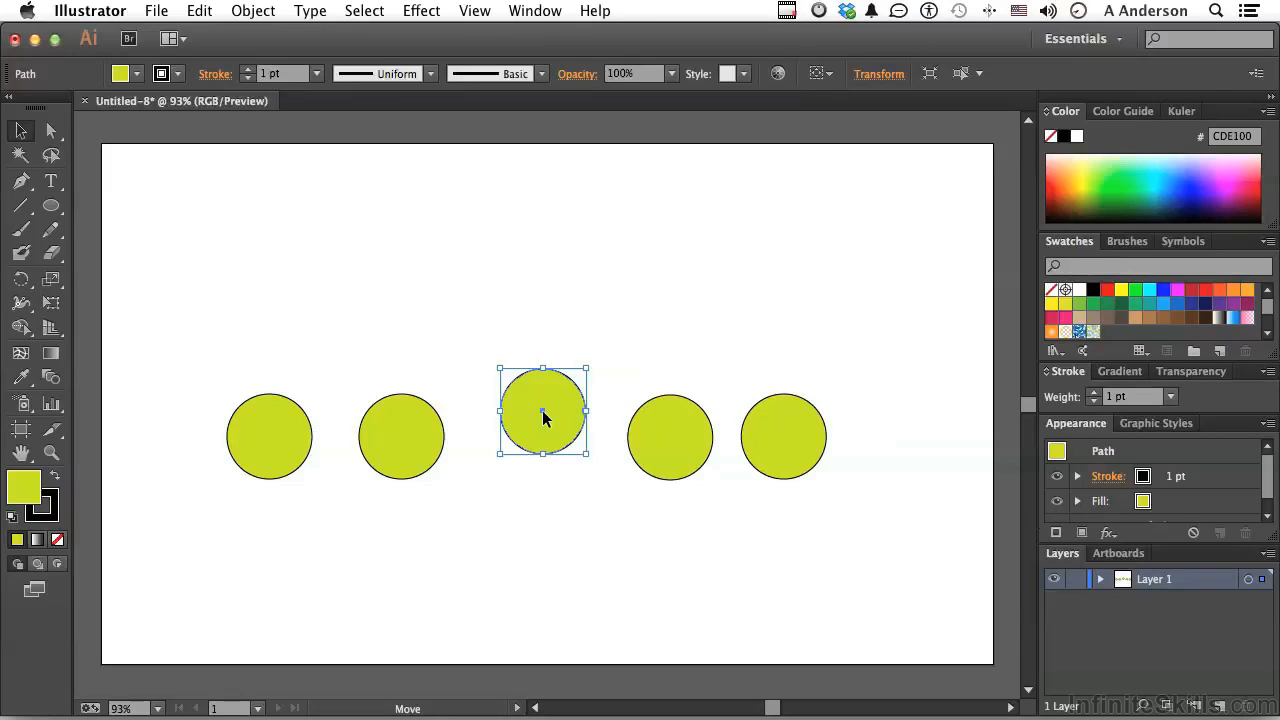
- Turn off Snap to Grid and move the fourth circle well above the row
click(474, 10)
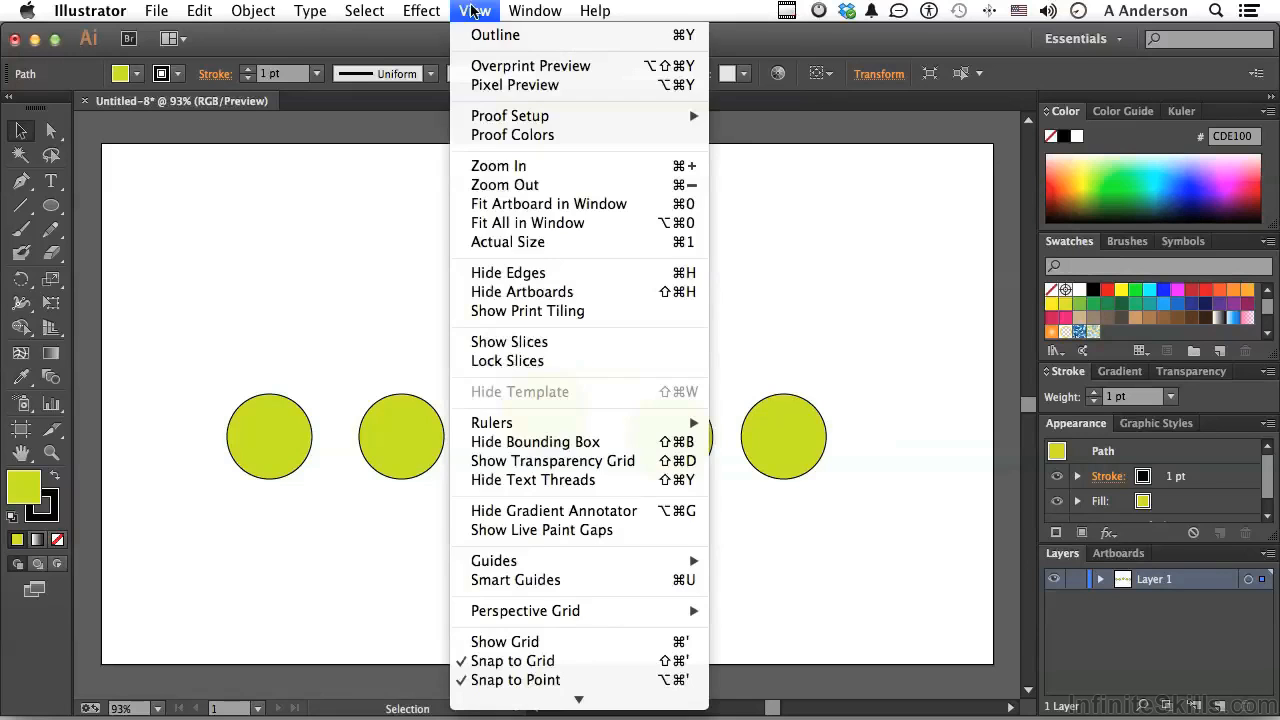
click(489, 663)
drag(665, 473, 683, 323)
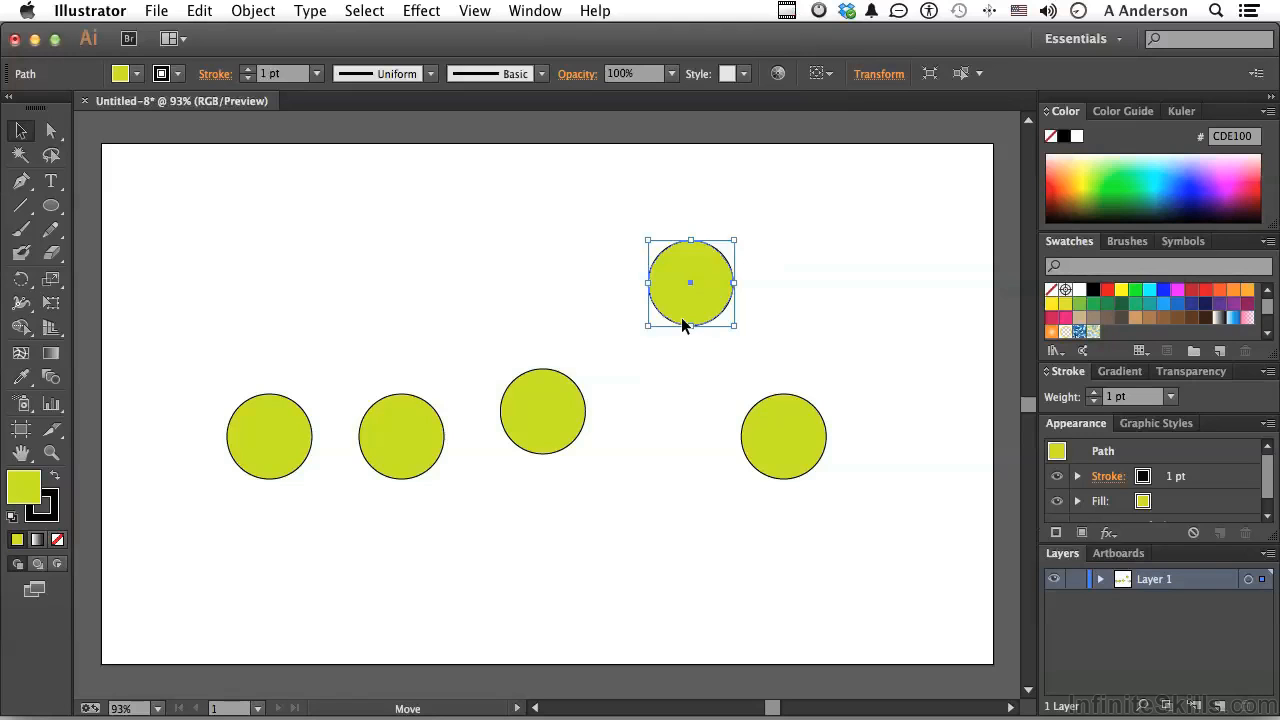
- Show the rulers and place a horizontal guide at about 144 px on the vertical ruler, leaving it deselected
key(super+r)
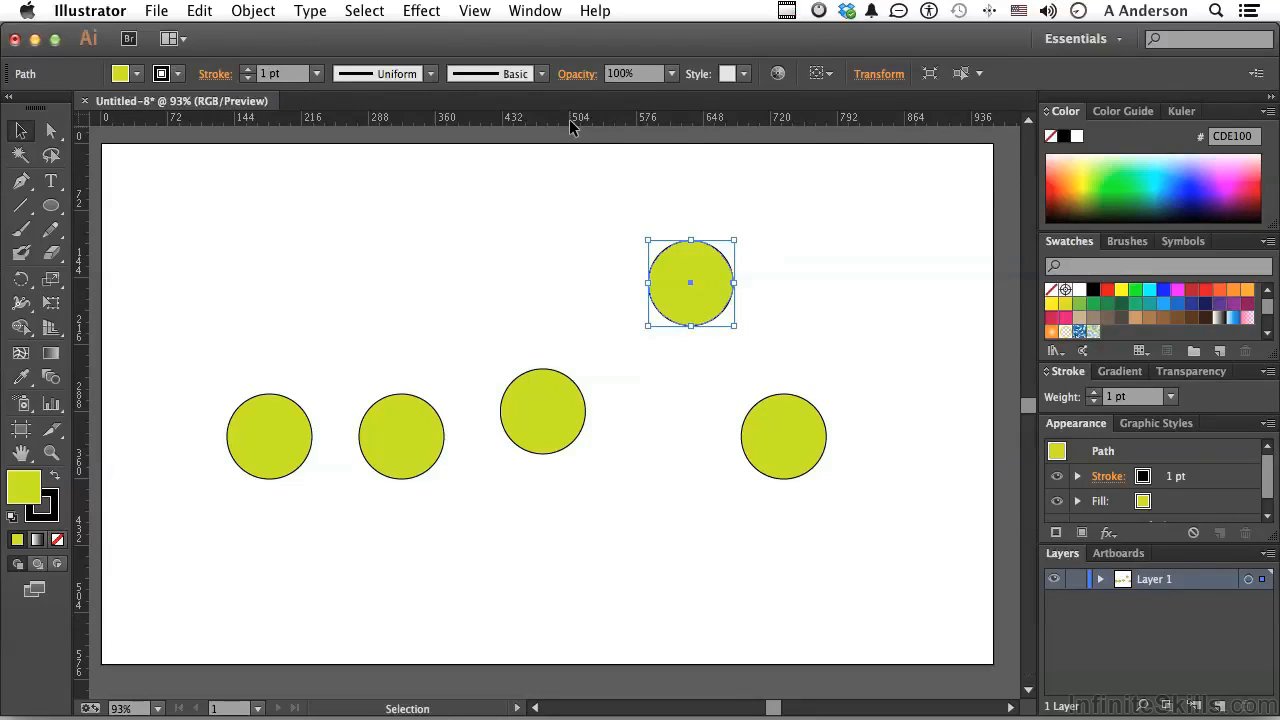
drag(569, 119, 556, 230)
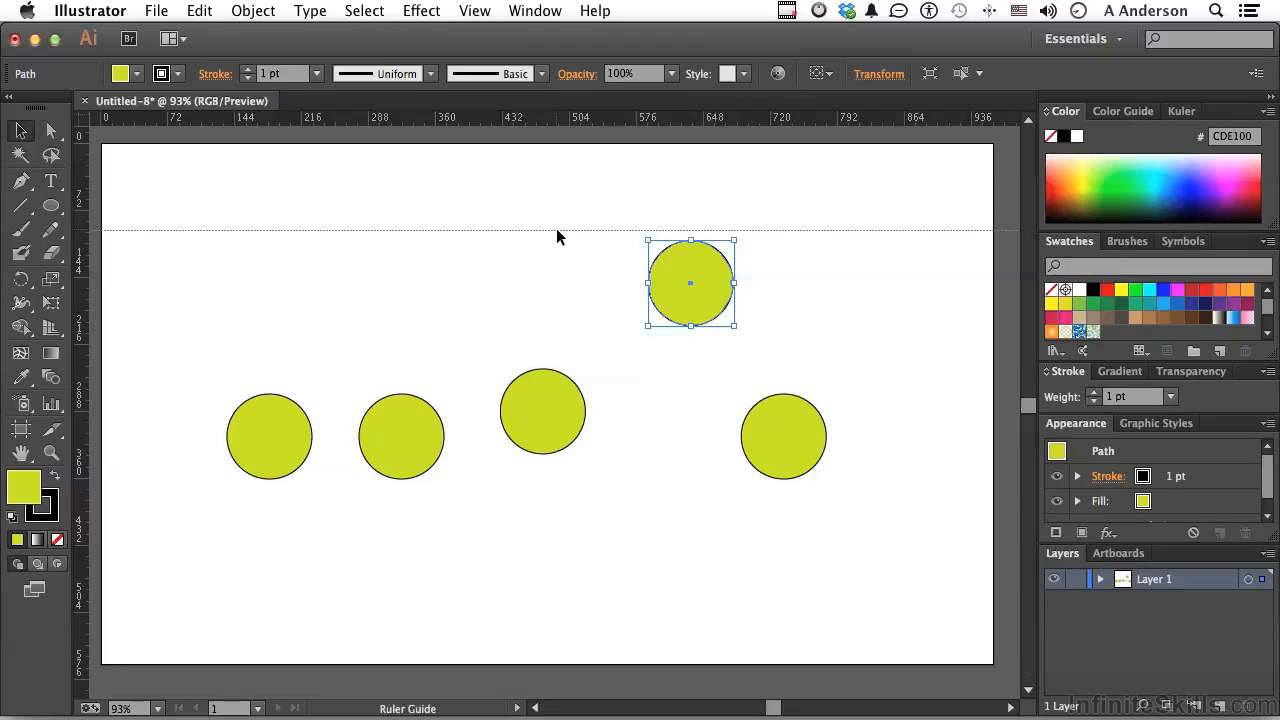
drag(556, 230, 550, 275)
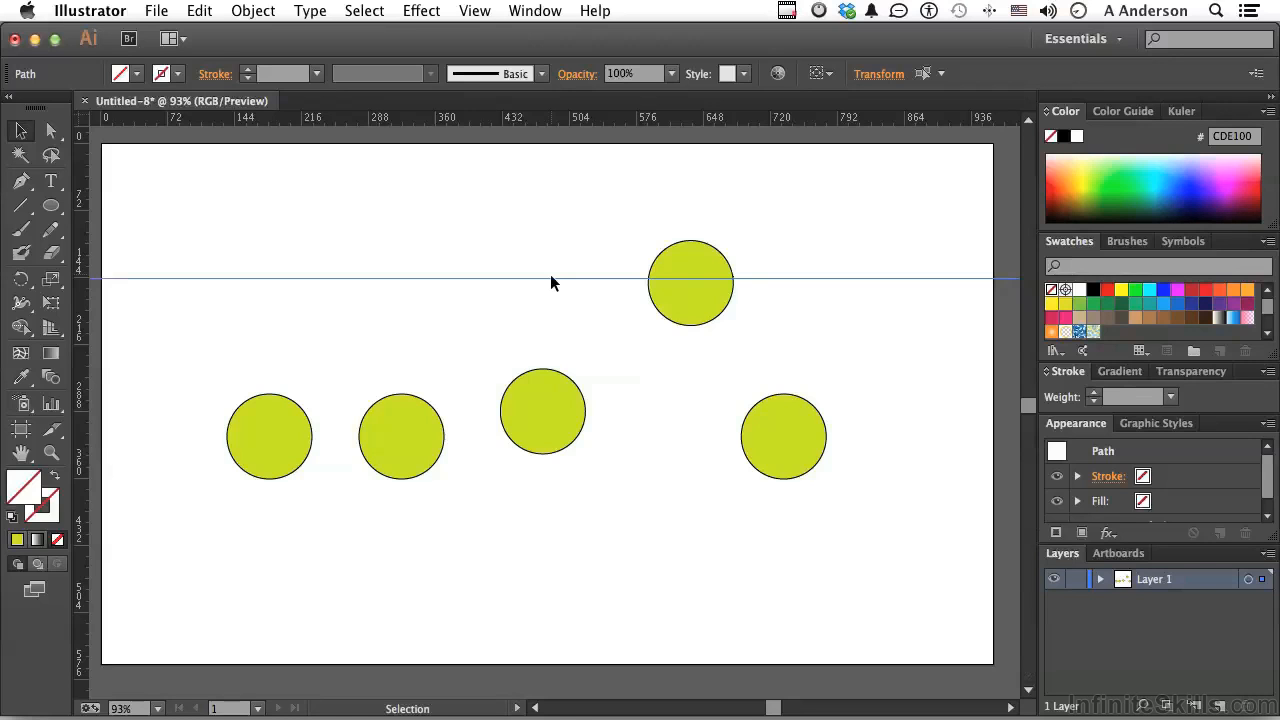
click(549, 252)
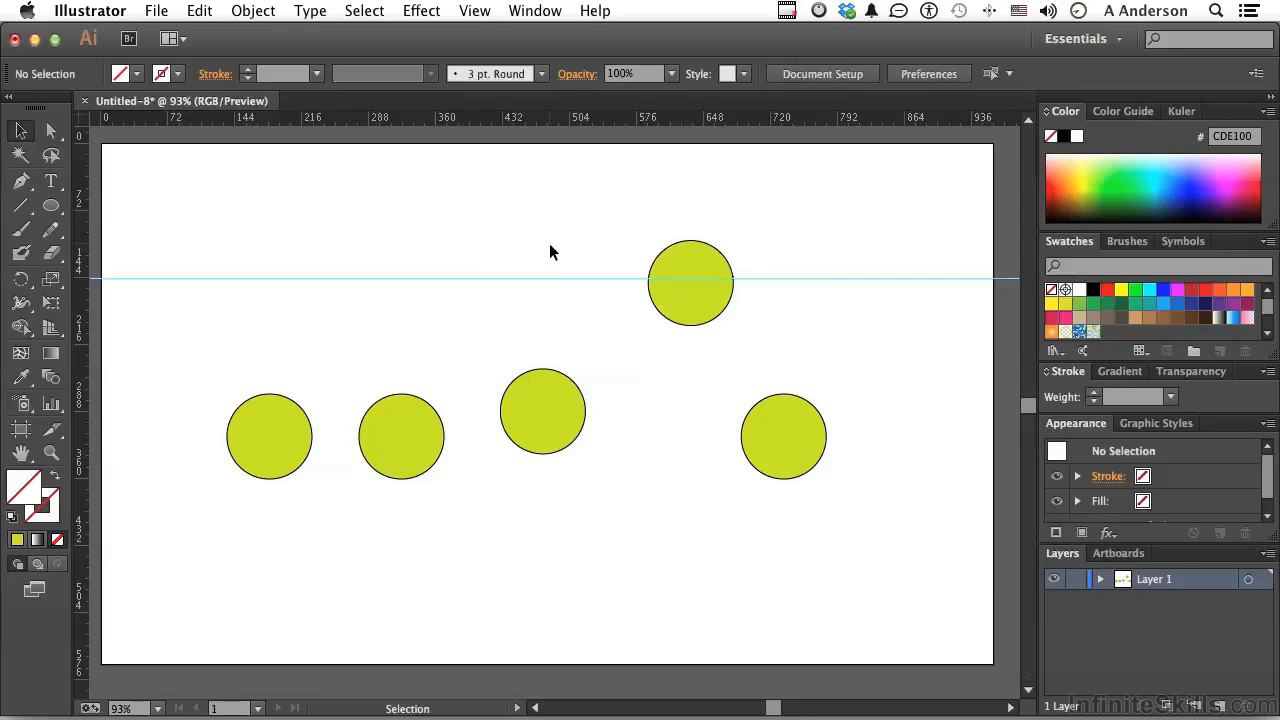
- Set the horizontal guide's Y position to 247 px and move the fourth circle up and to the right, clear of it
click(549, 280)
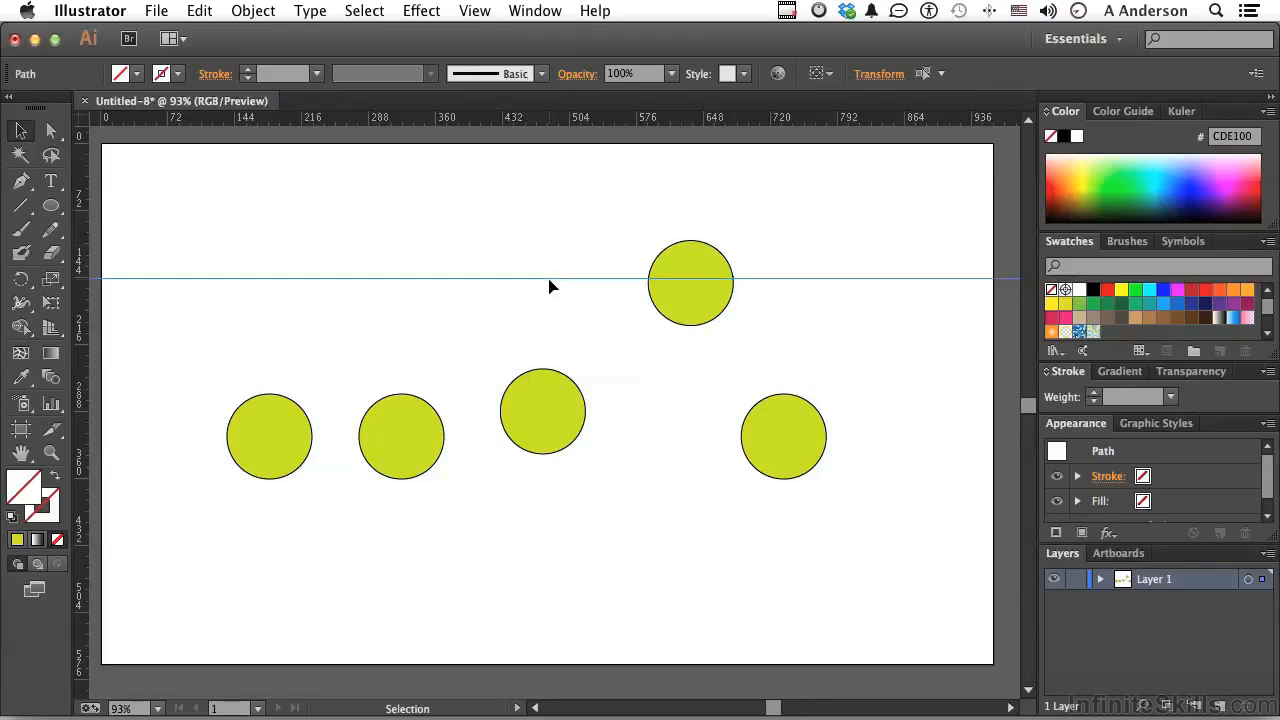
click(884, 74)
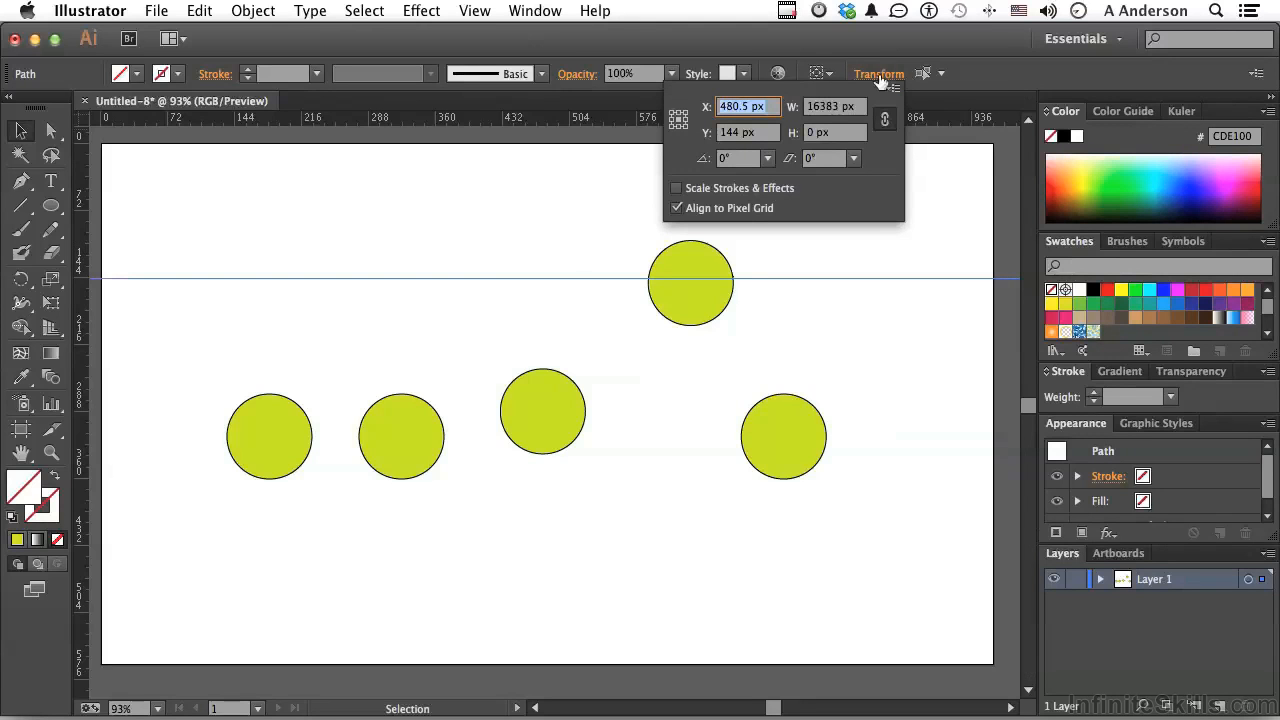
double_click(733, 134)
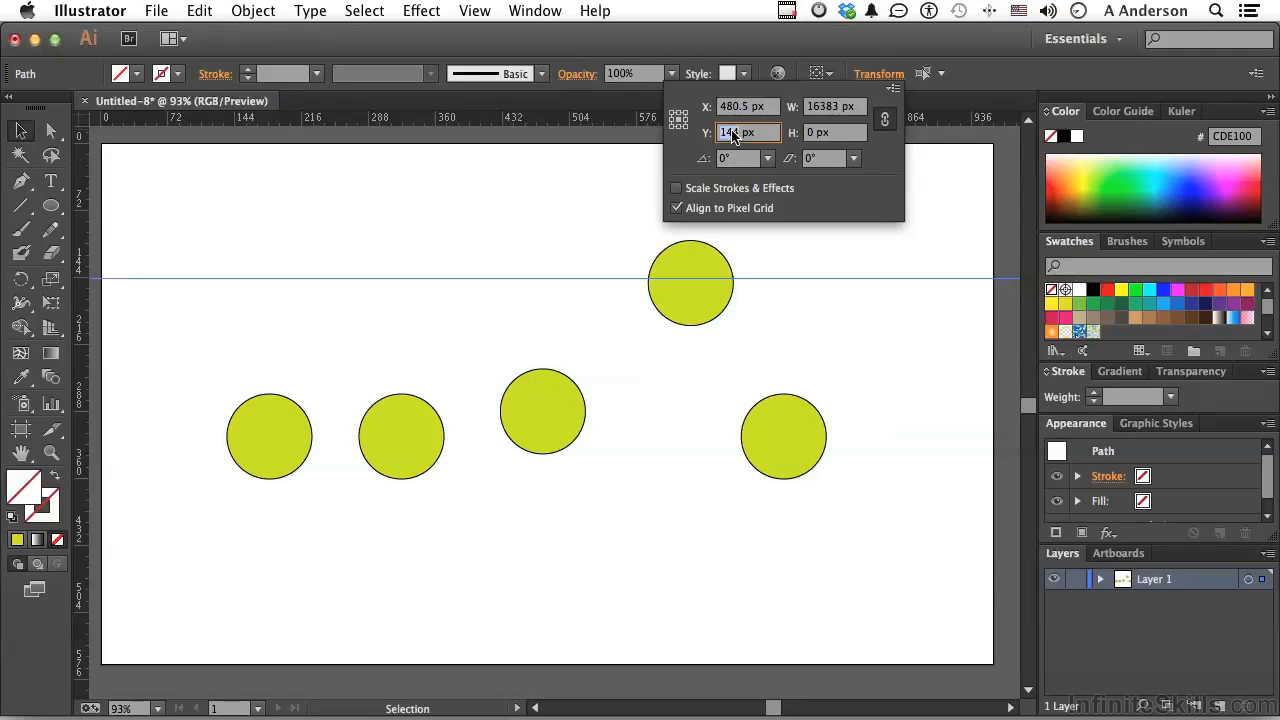
text(247)
key(Return)
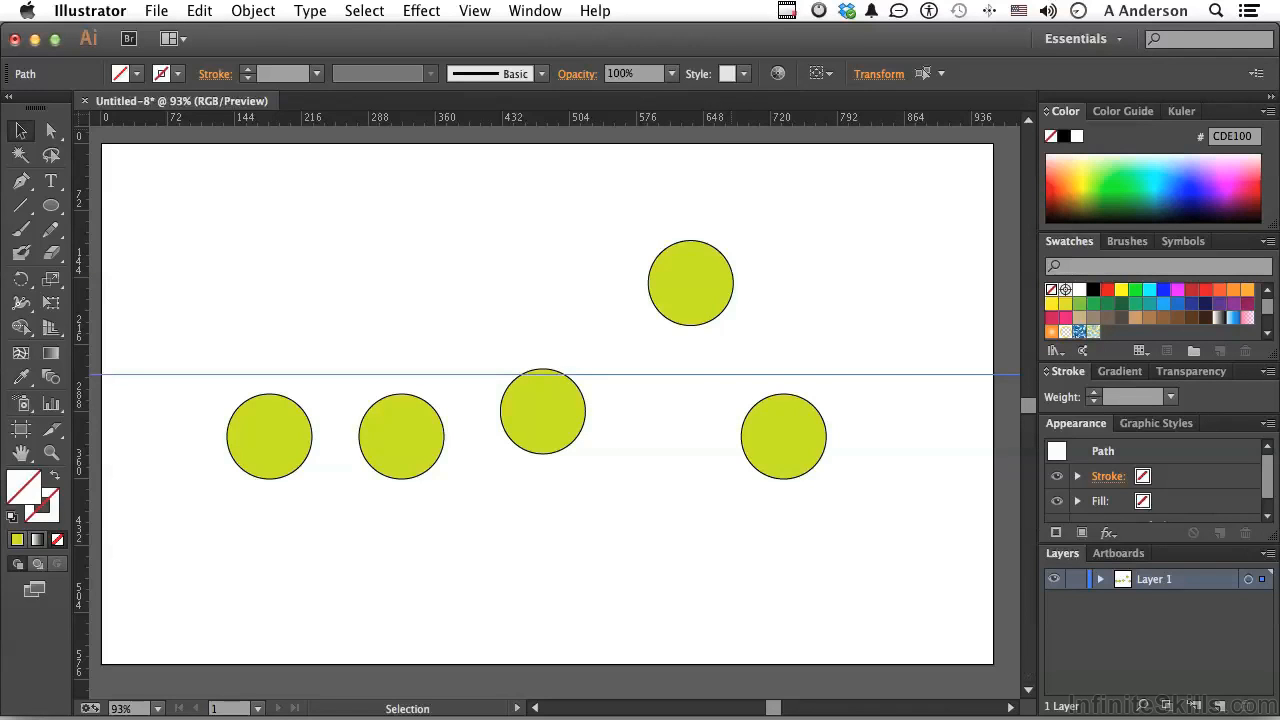
drag(669, 303, 826, 286)
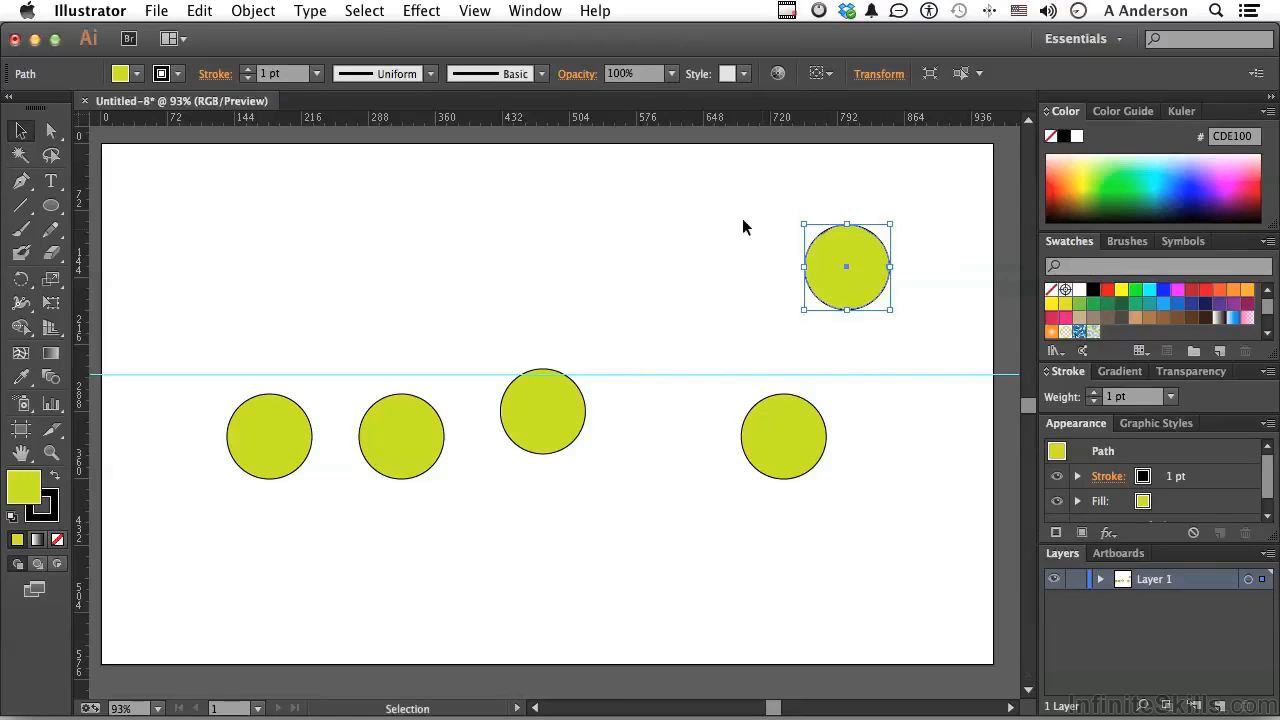
- Pull out a second horizontal guide, delete it, and fit the artboard in the window
drag(606, 121, 607, 199)
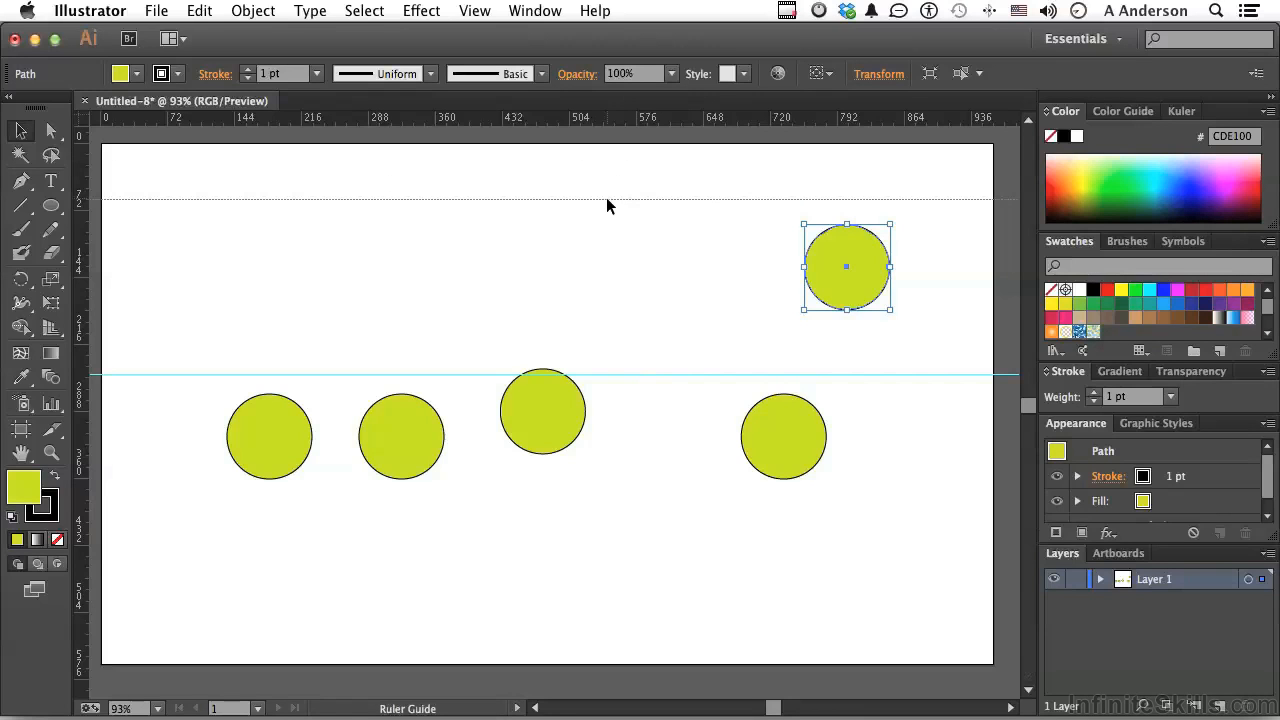
drag(606, 198, 606, 200)
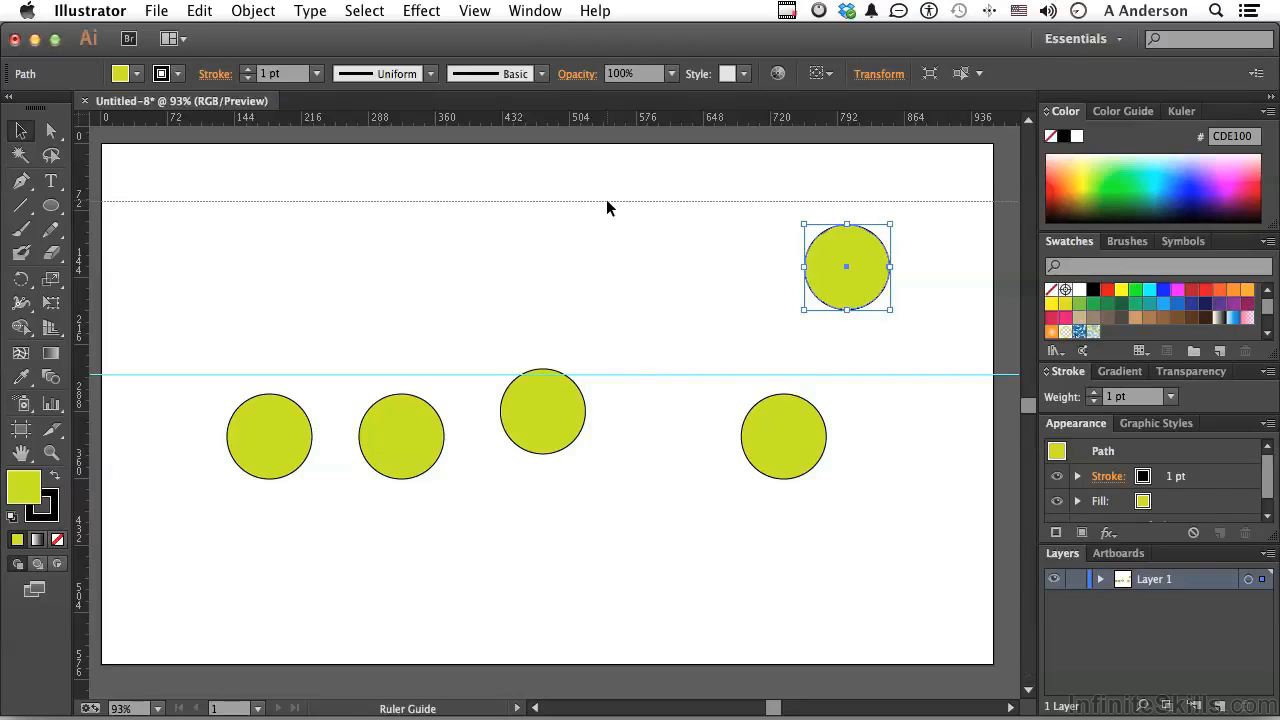
drag(606, 199, 614, 278)
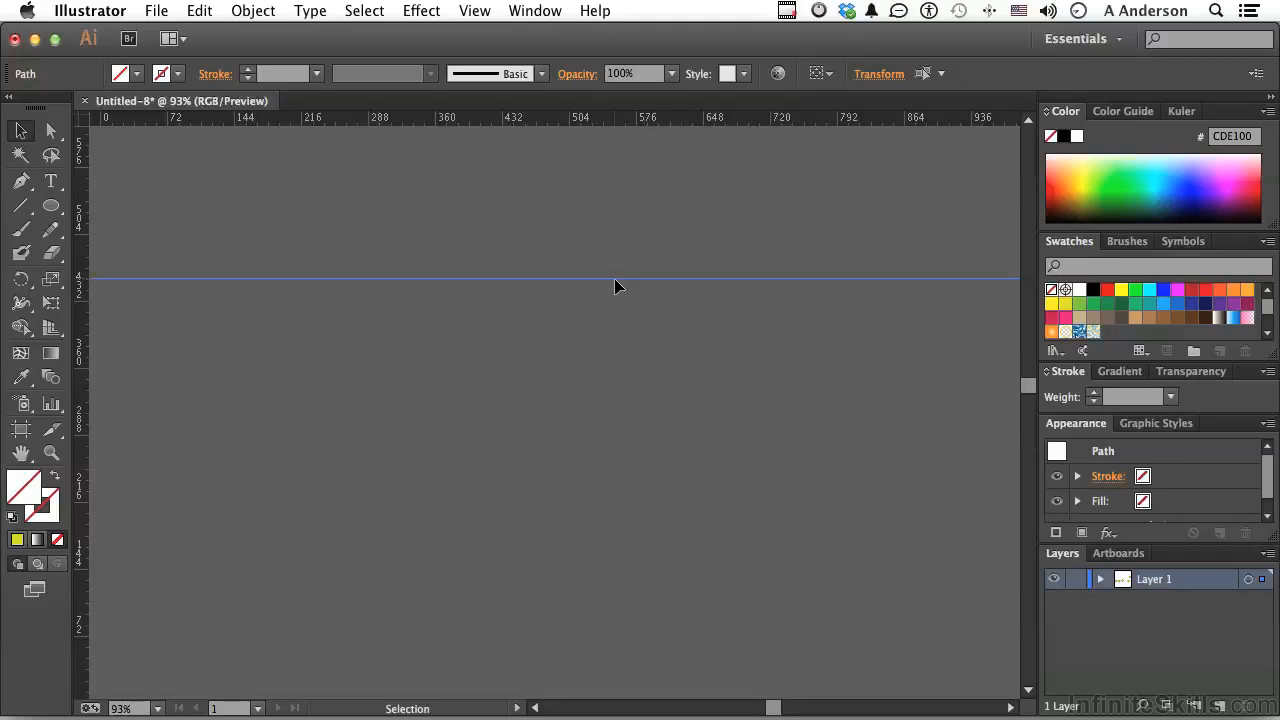
key(Delete)
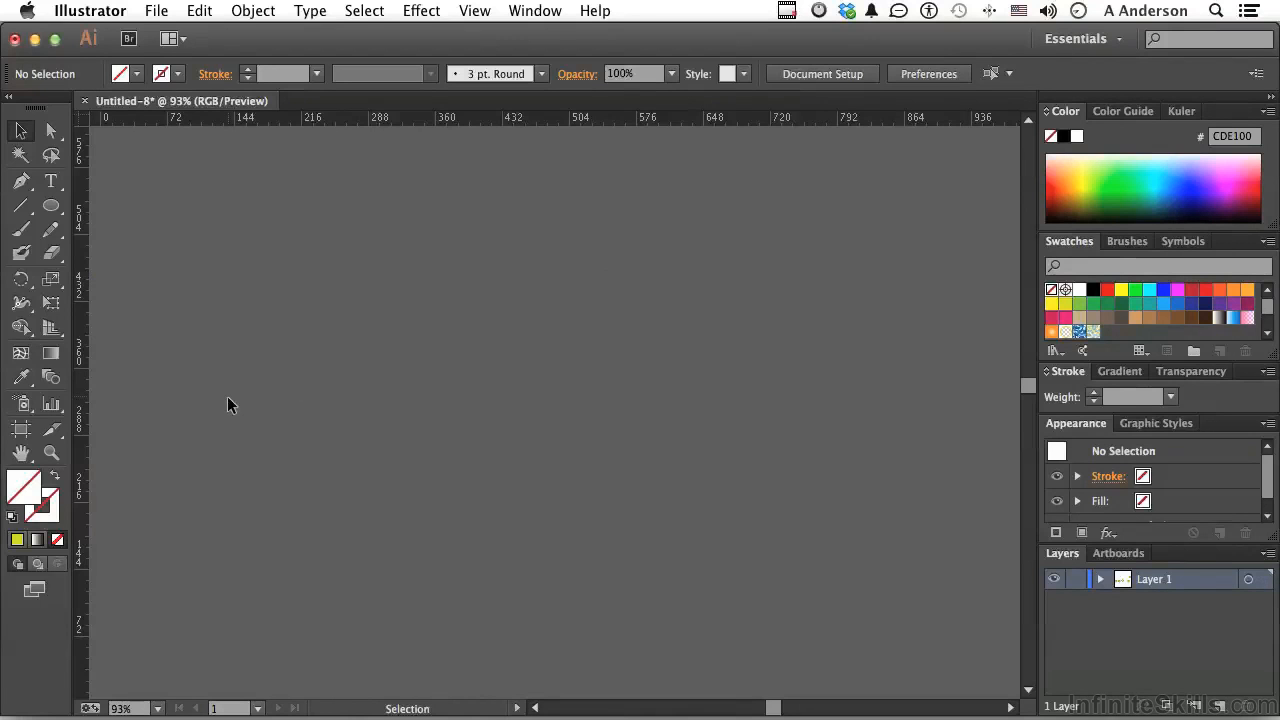
double_click(21, 453)
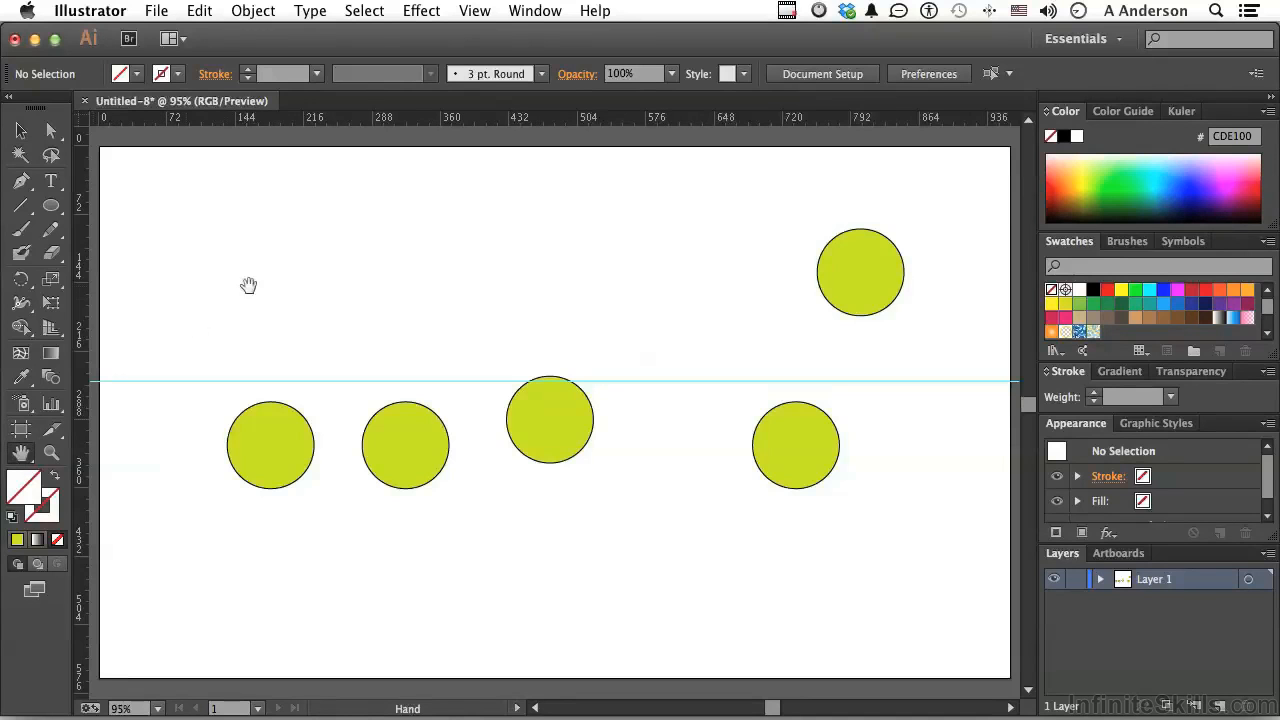
- Pull a guide from the horizontal ruler, switch it to vertical, and place it at about 103 px
drag(288, 117, 292, 208)
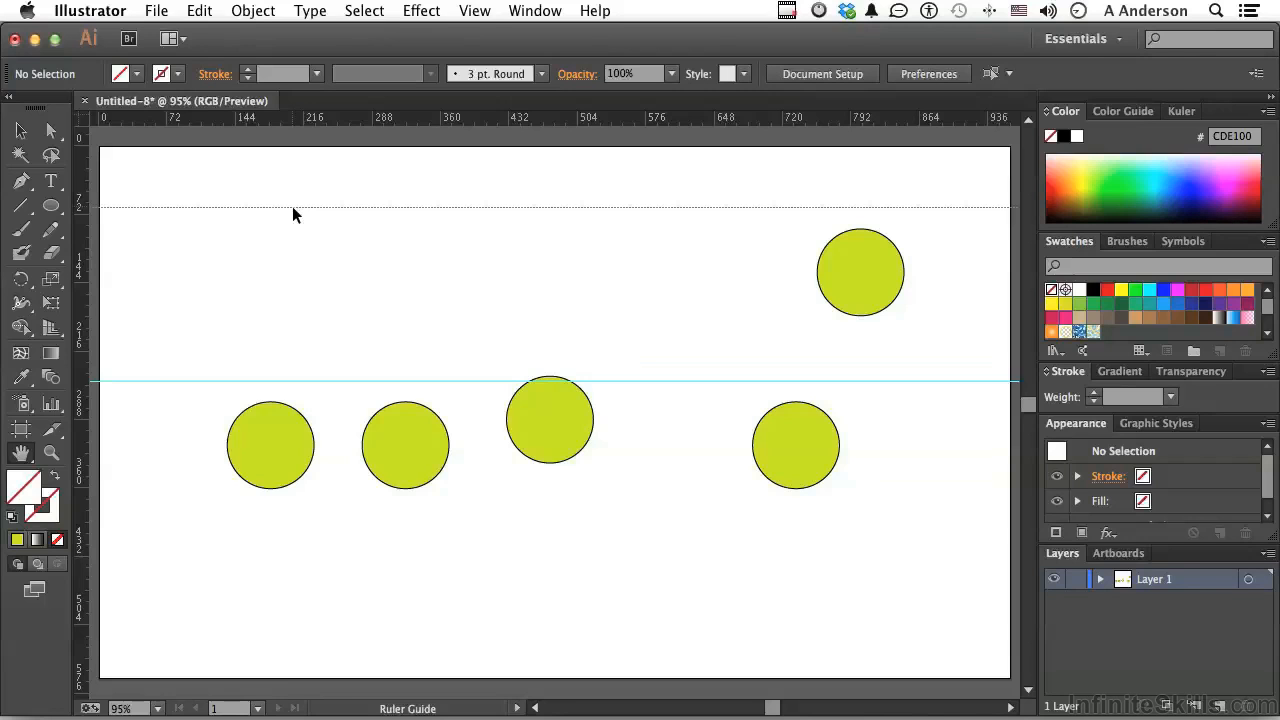
key(alt)
key(alt)
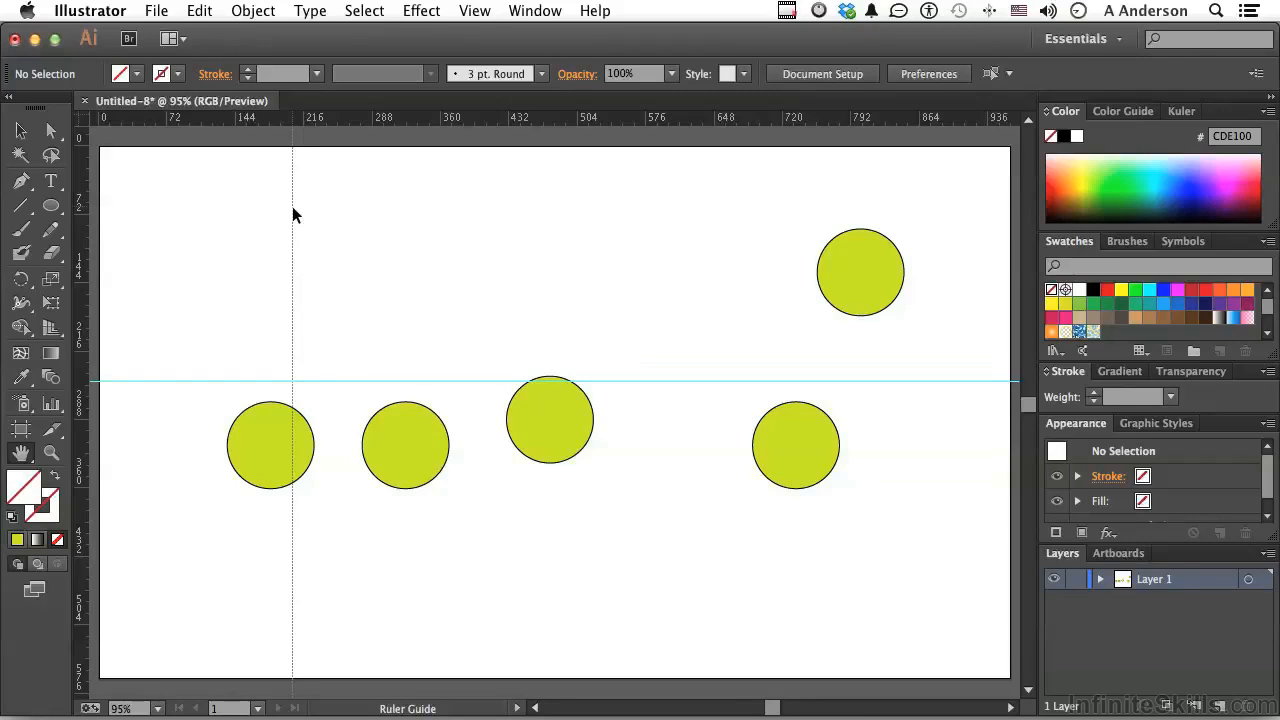
drag(292, 208, 197, 240)
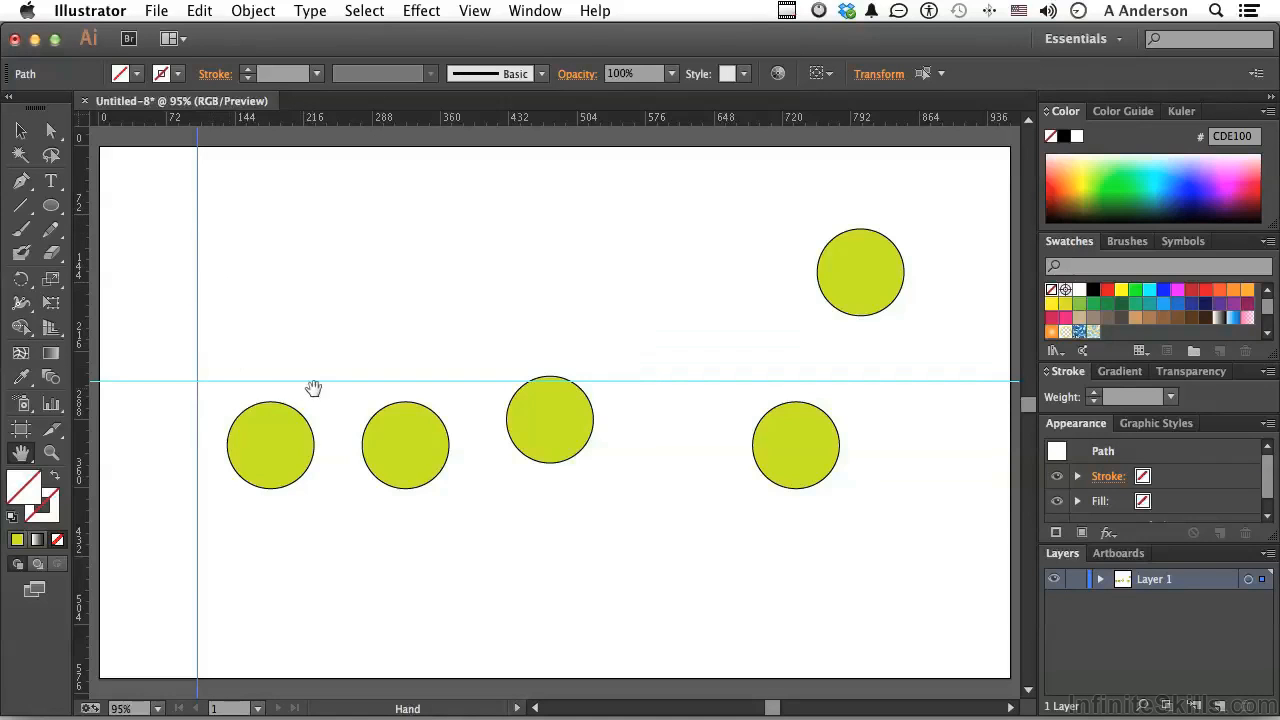
- Clear all guides from the document
click(477, 11)
mouse_move(527, 563)
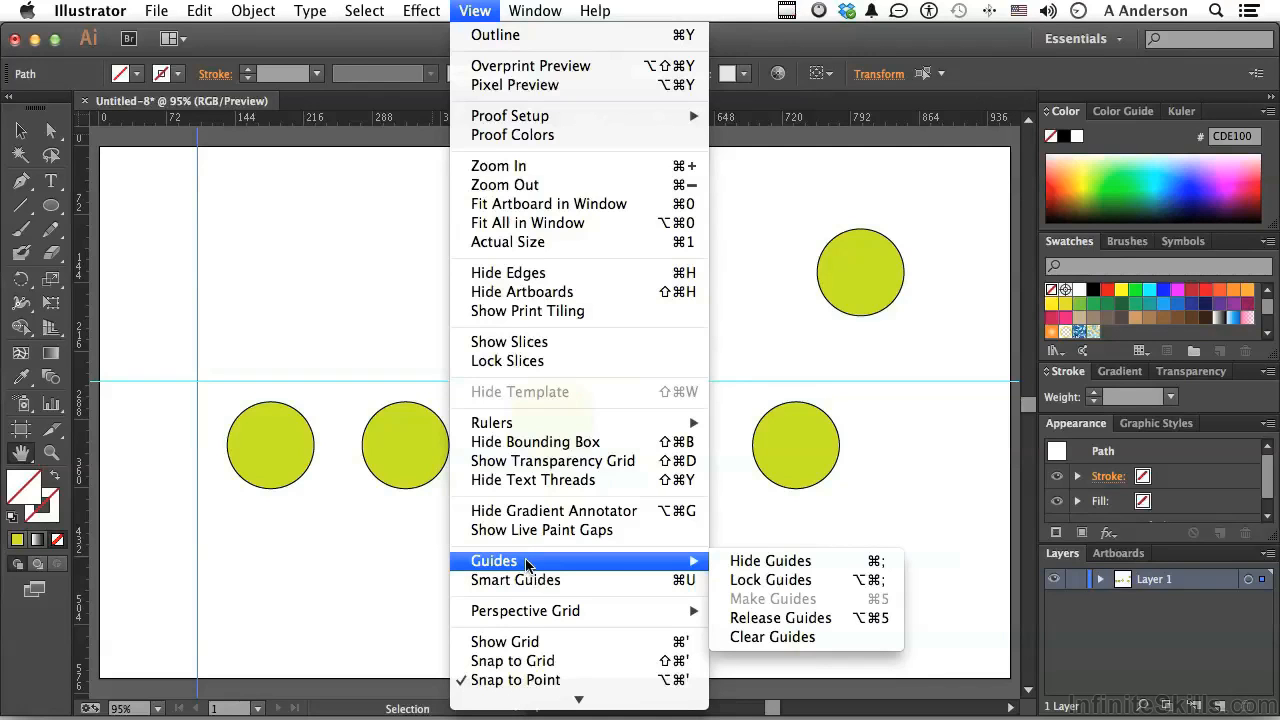
click(784, 637)
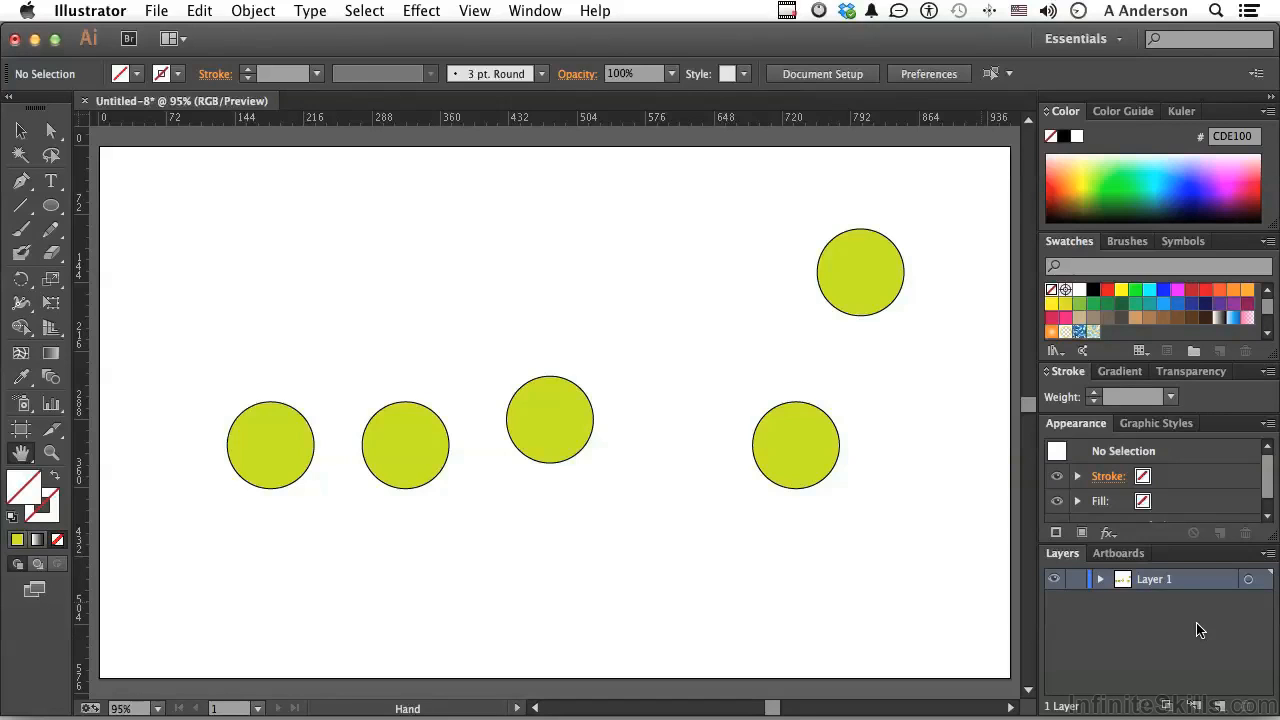
- Create a new layer above Layer 1 and name it Guides
click(1222, 710)
double_click(1155, 579)
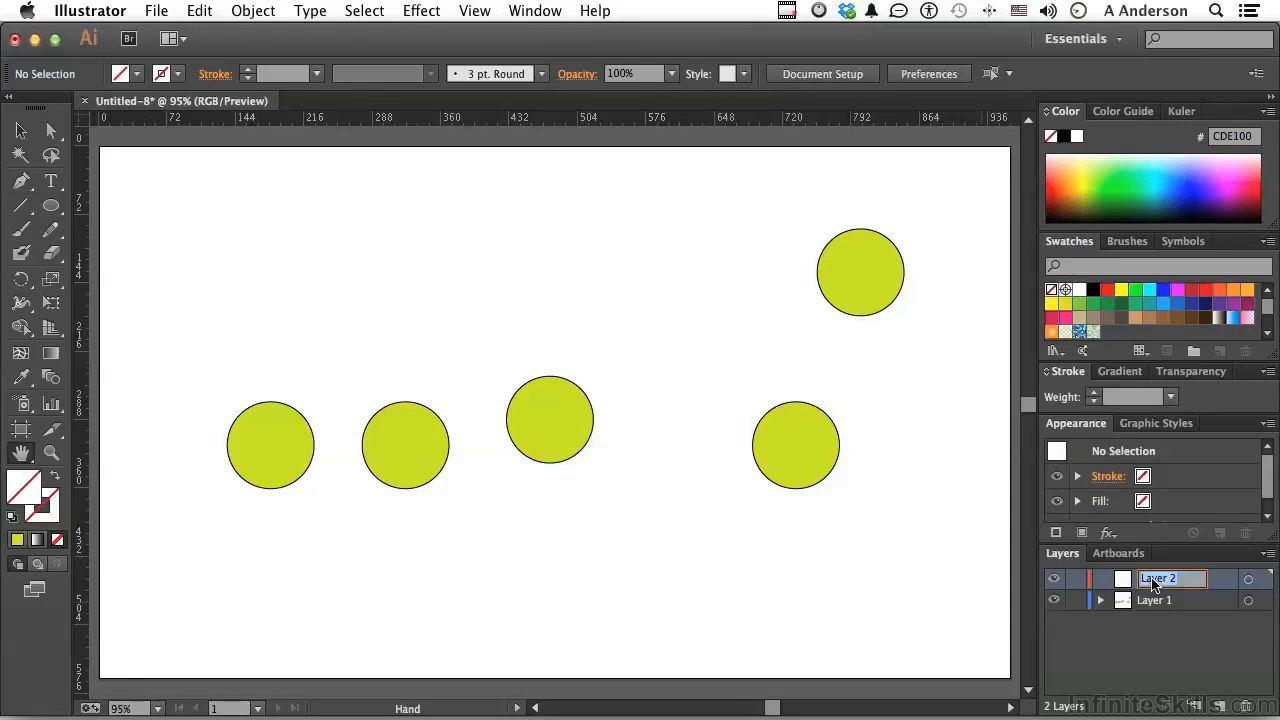
text(Guides)
click(1155, 636)
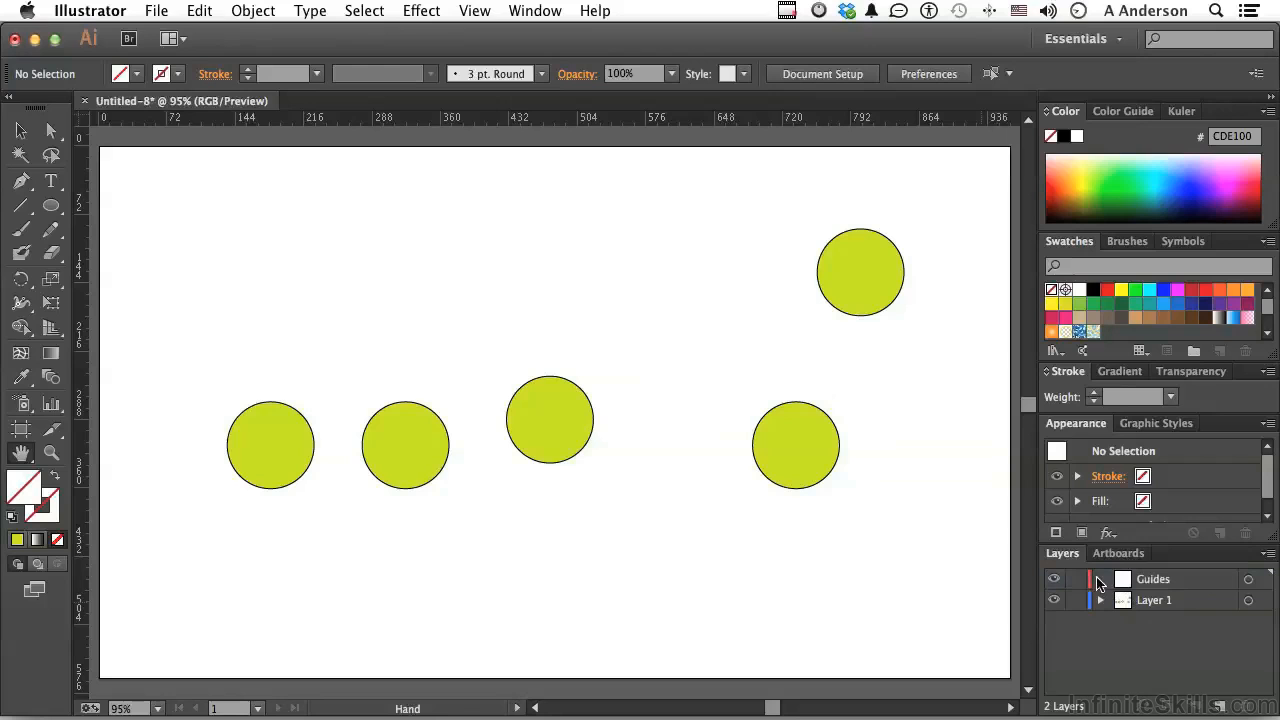
- On the Guides layer, place a horizontal guide at about 86 px and a vertical guide at about 125 px
click(1178, 586)
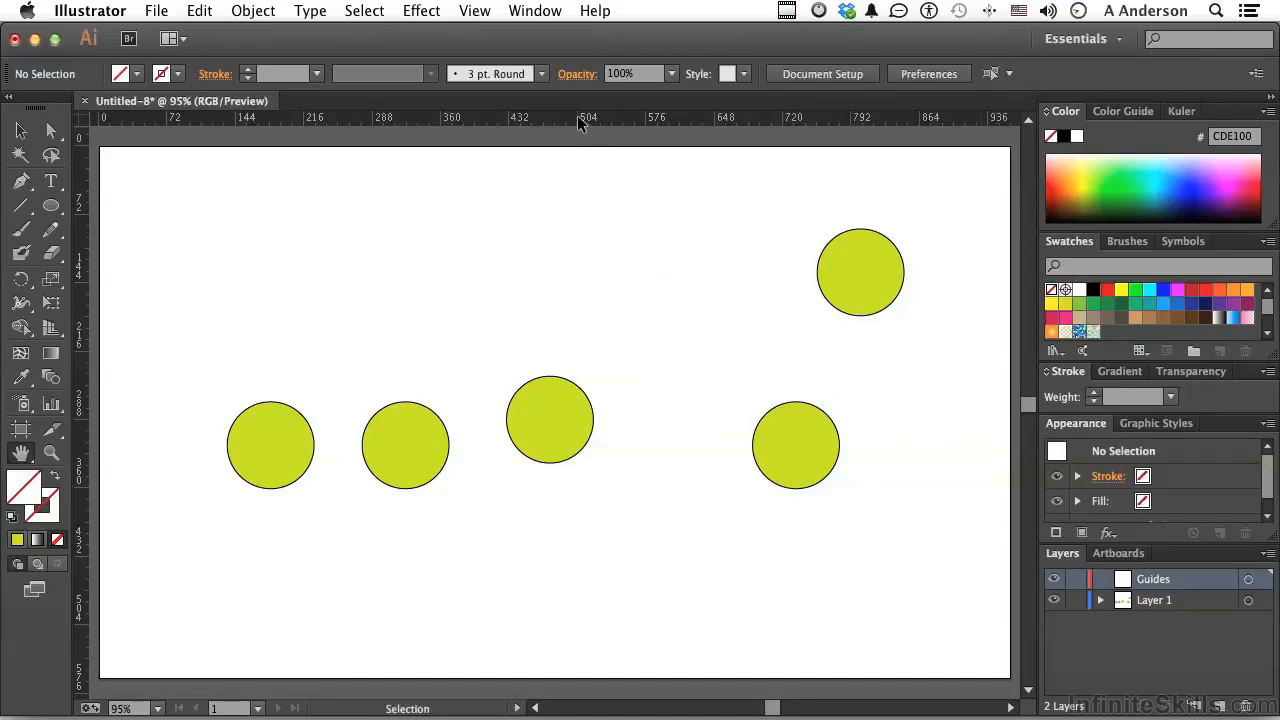
drag(580, 121, 573, 229)
drag(80, 333, 218, 333)
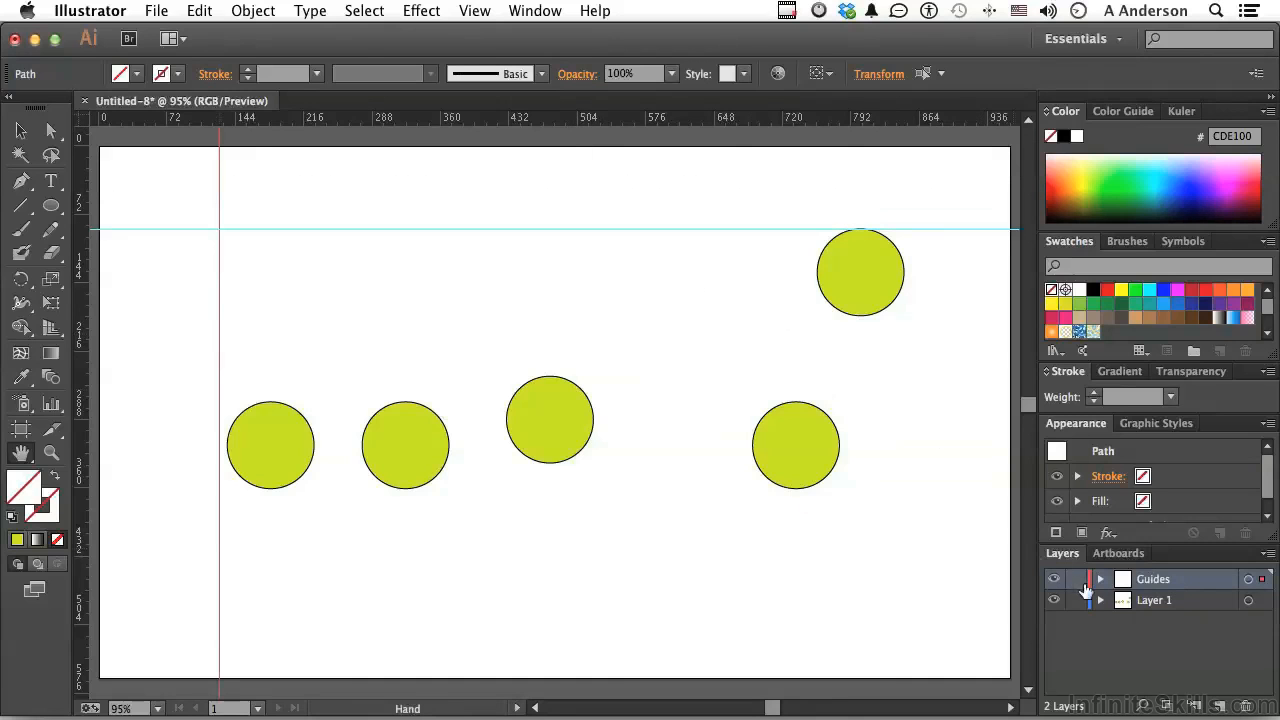
- Hide the Guides layer, show it again, and lock it
click(1056, 580)
click(1056, 580)
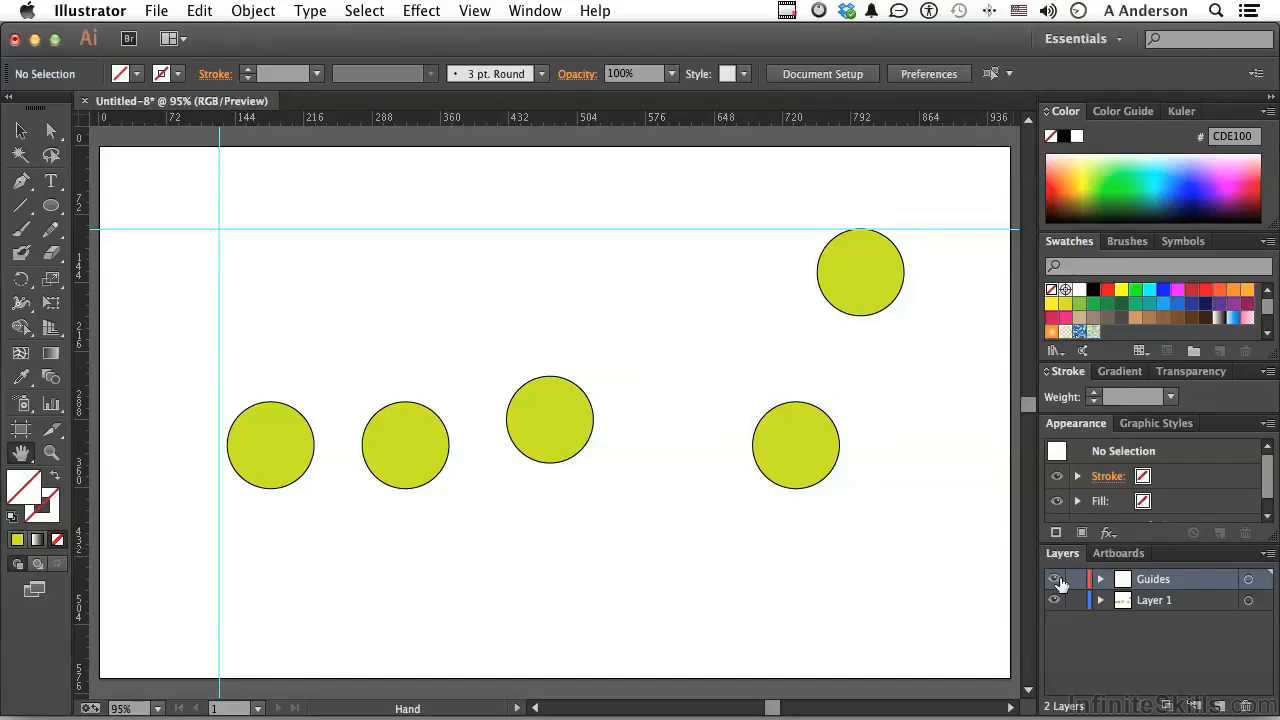
click(1076, 579)
- Delete all the circles while the Guides layer is locked, and unlock that layer to delete its guides
key(super+a)
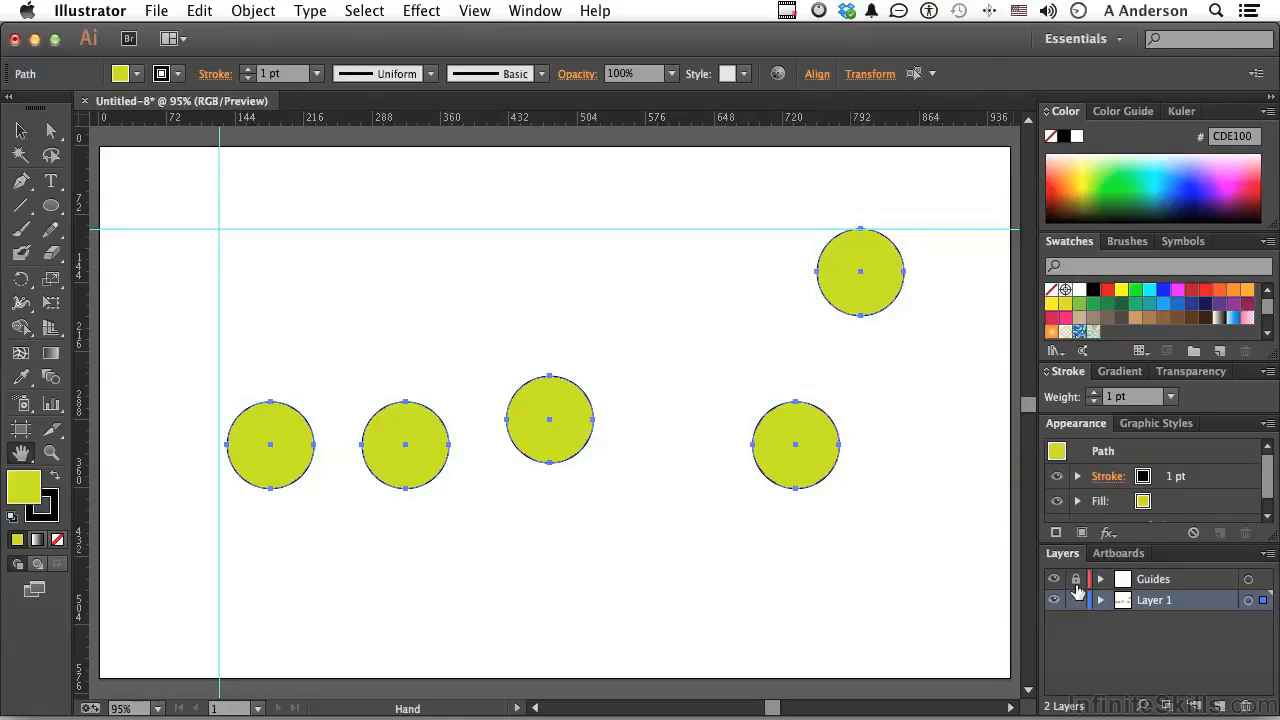
key(Delete)
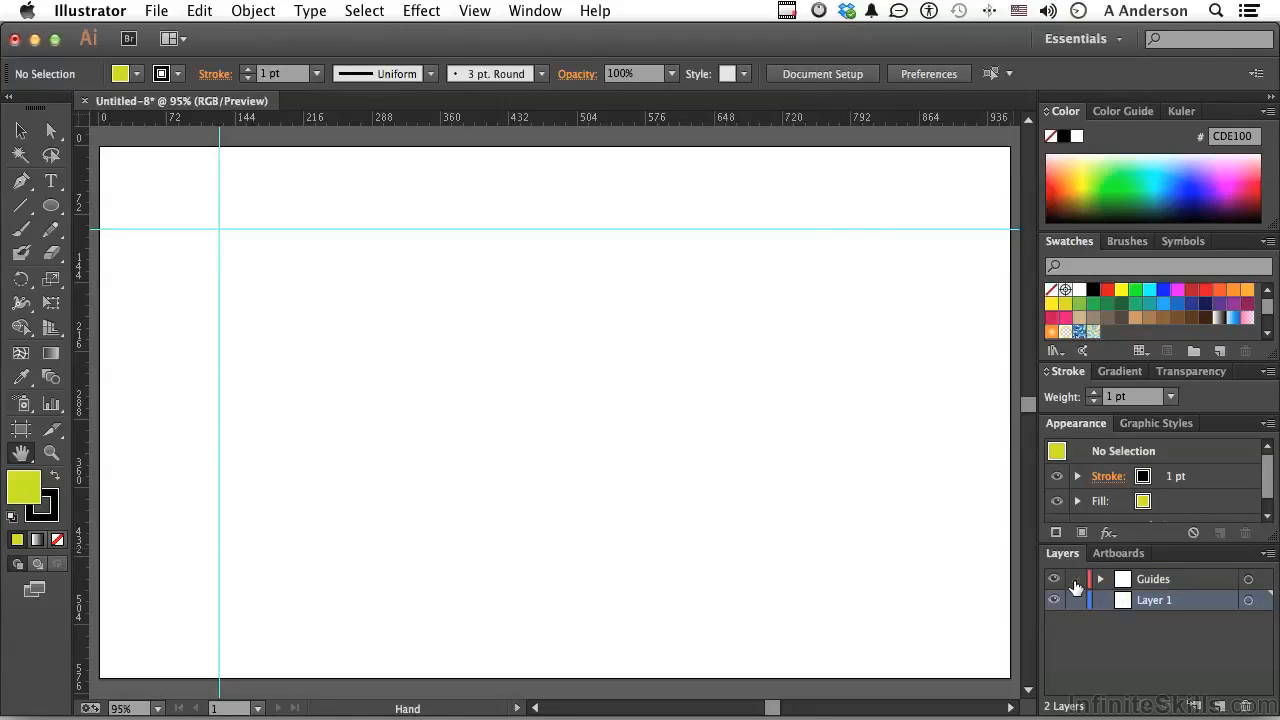
alt+click(1075, 583)
key(Delete)
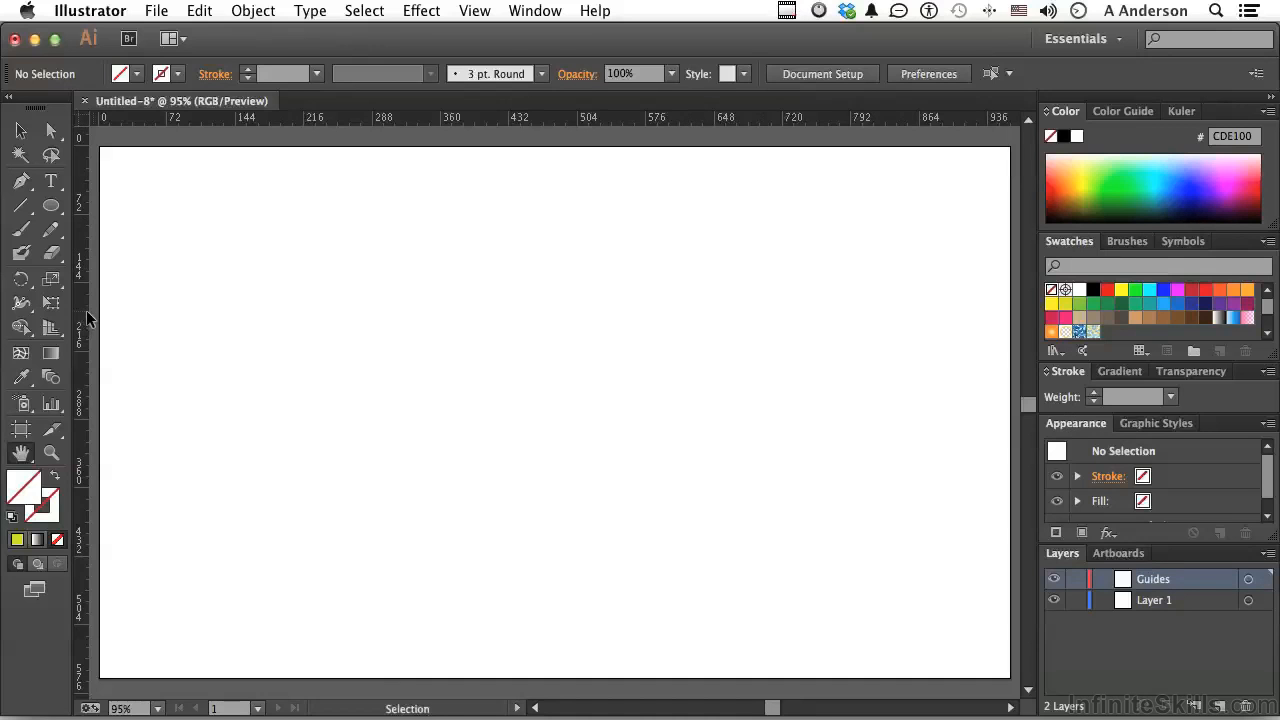
- On the Guides layer, place a vertical guide at about 220 px and a horizontal guide at about 144 px
drag(88, 318, 309, 317)
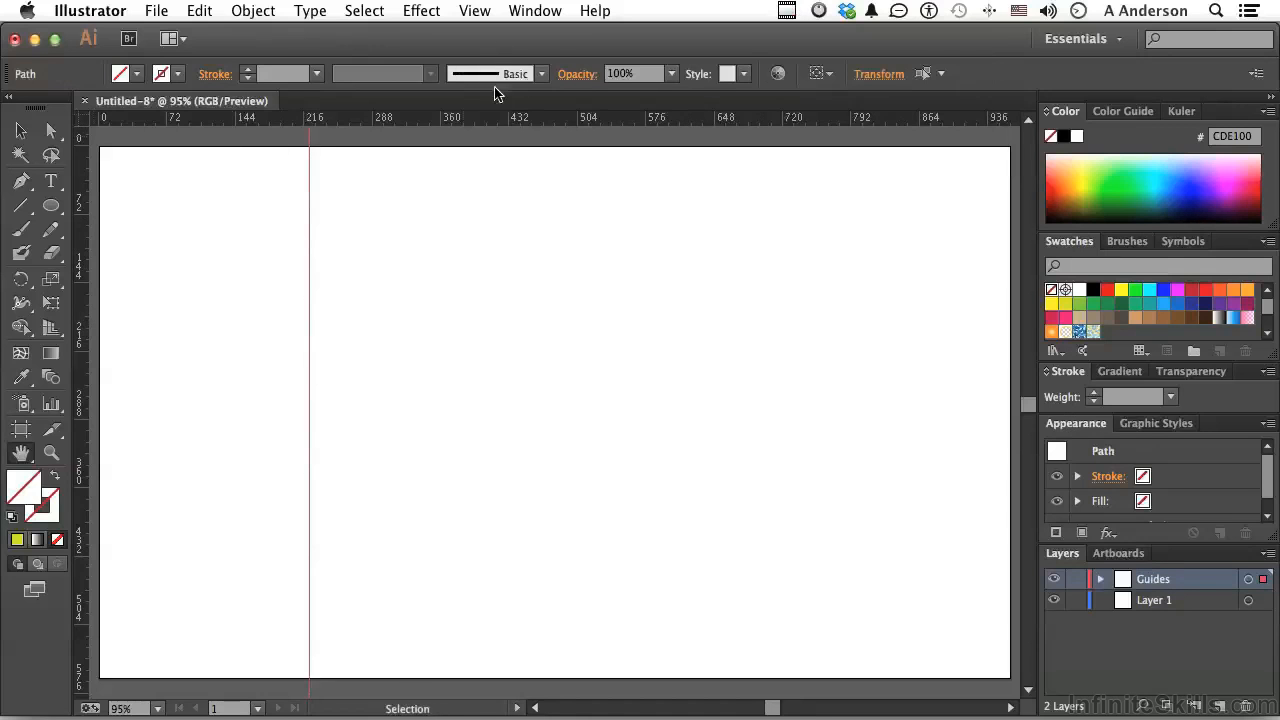
drag(494, 118, 491, 282)
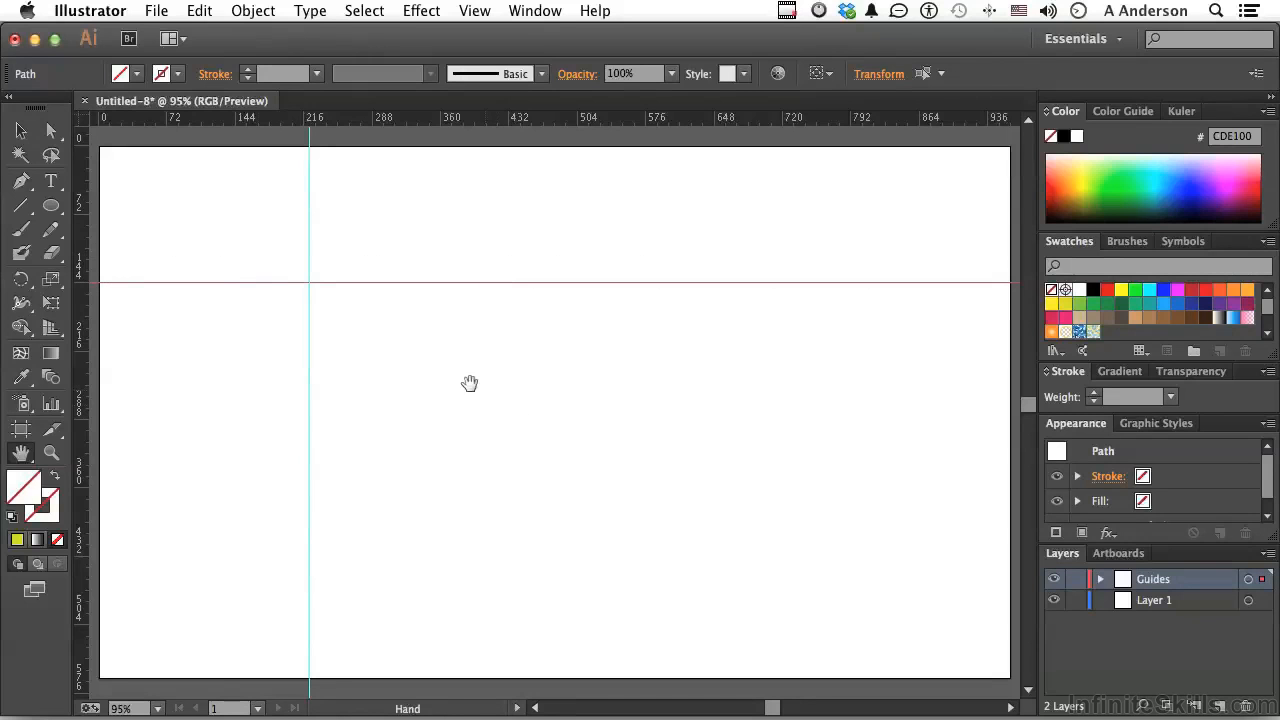
- Draw a 45° diagonal line segment across the artboard and convert it into a guide
click(23, 210)
mouse_move(401, 597)
mouse_down()
mouse_move(838, 334)
mouse_move(814, 277)
mouse_move(826, 232)
mouse_up()
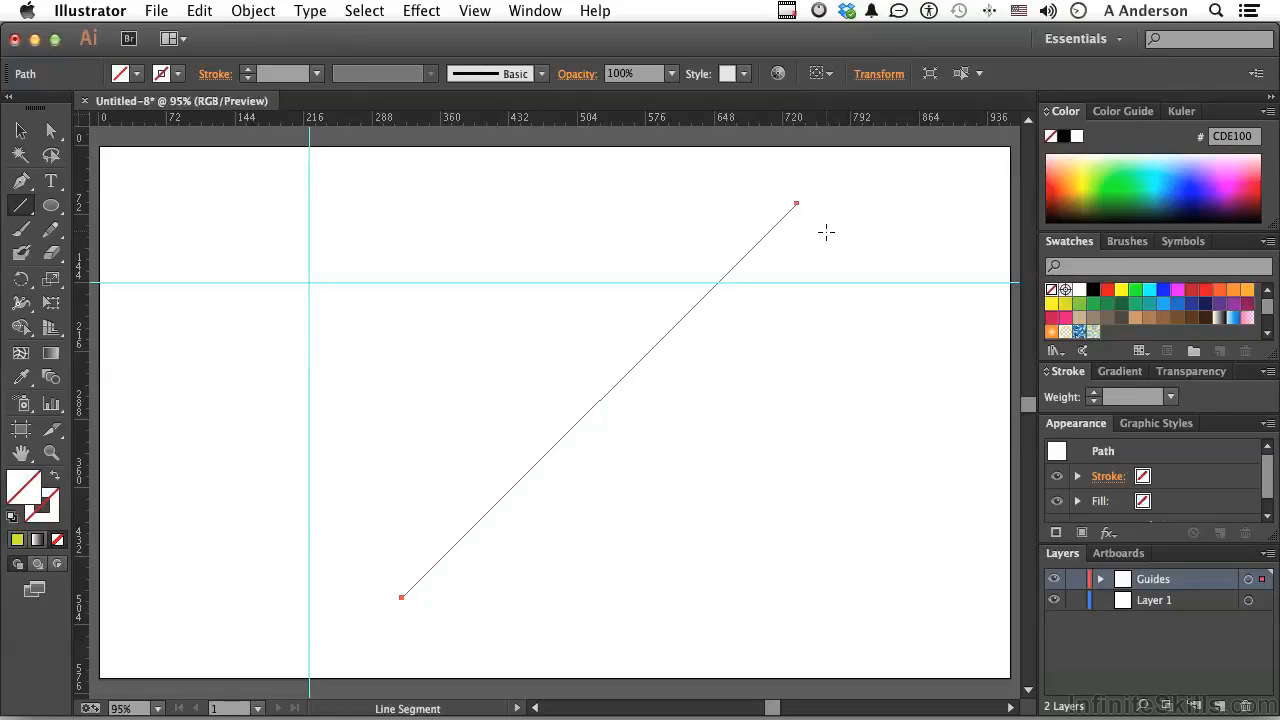
key(v)
click(474, 10)
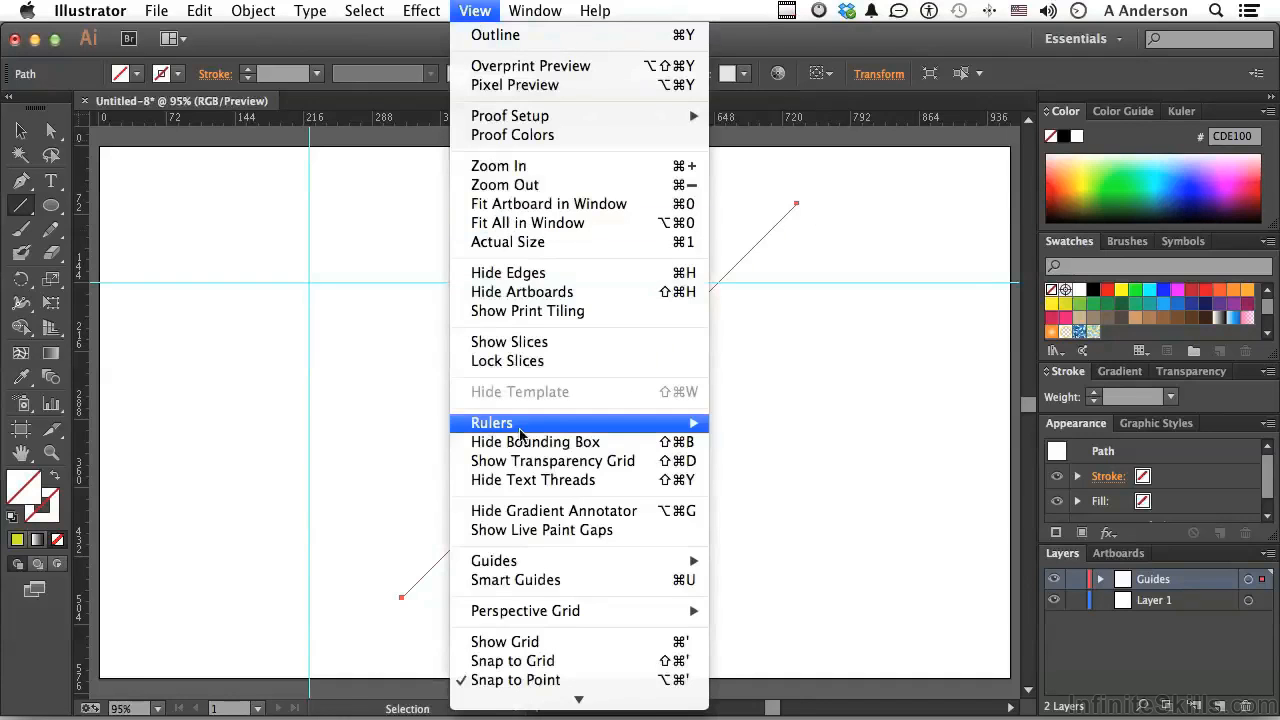
mouse_move(540, 566)
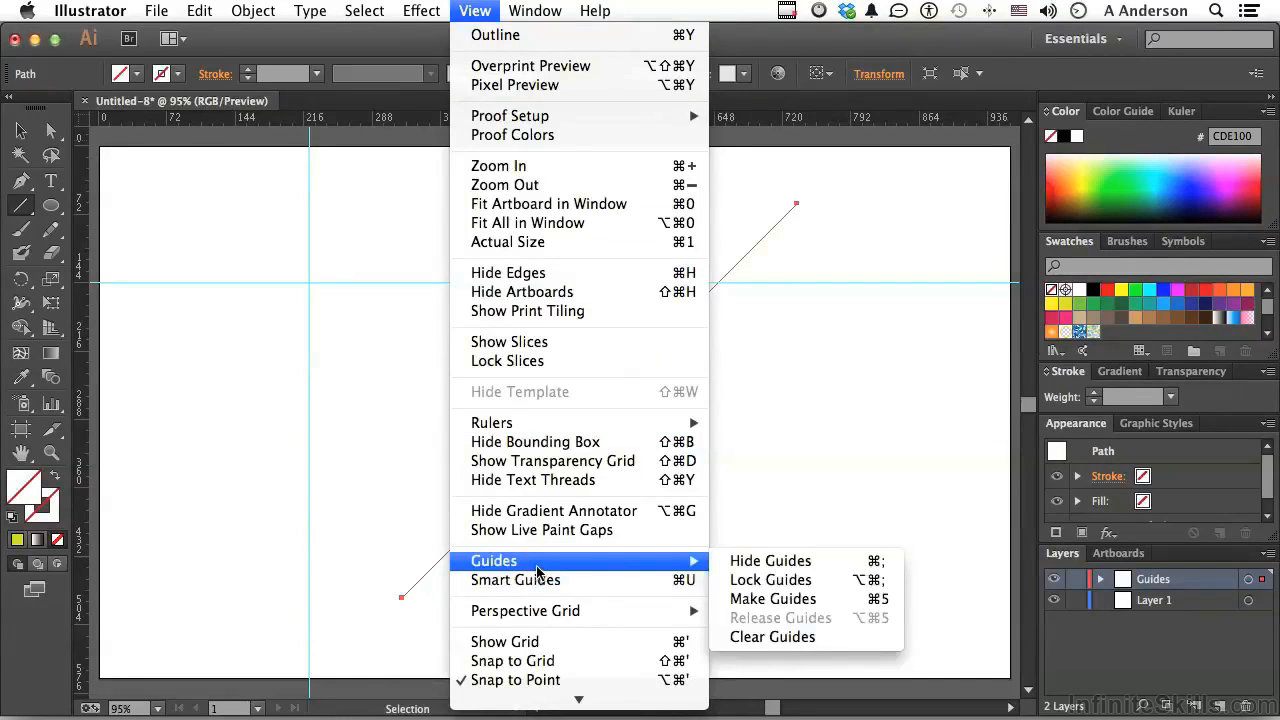
click(776, 600)
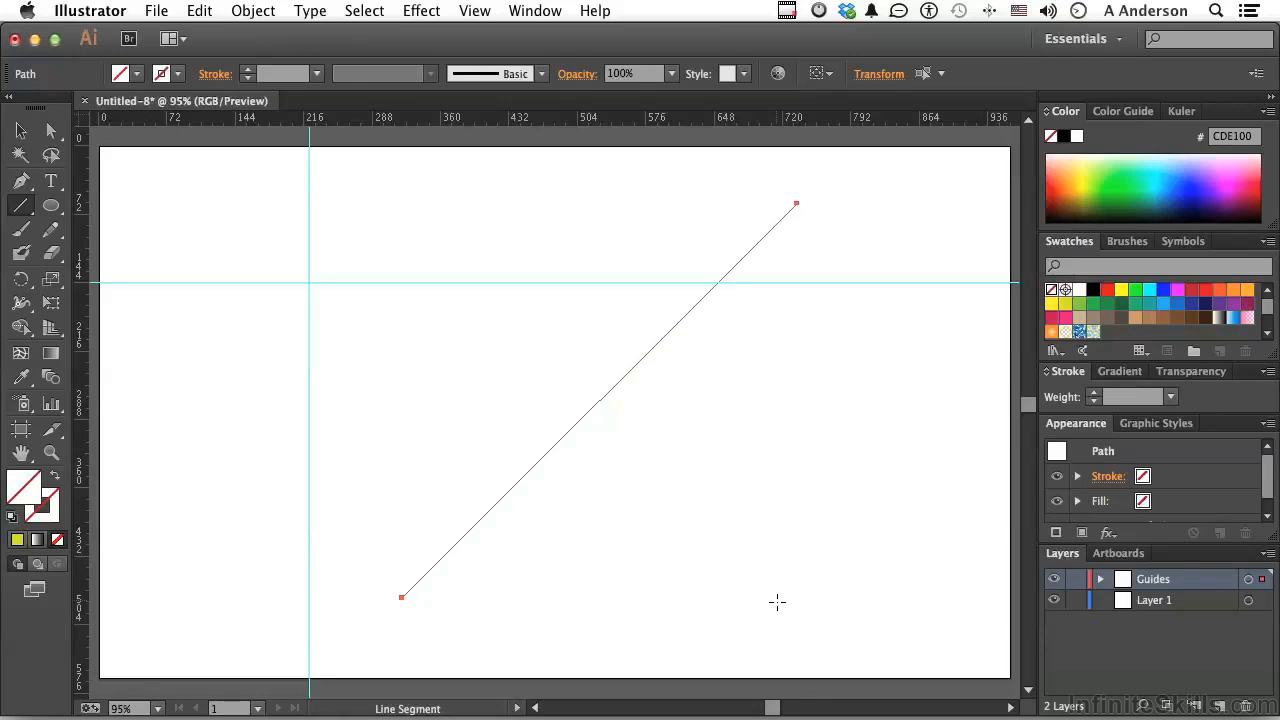
- Select and delete all the guides, including the diagonal one
key(super+a)
key(Delete)
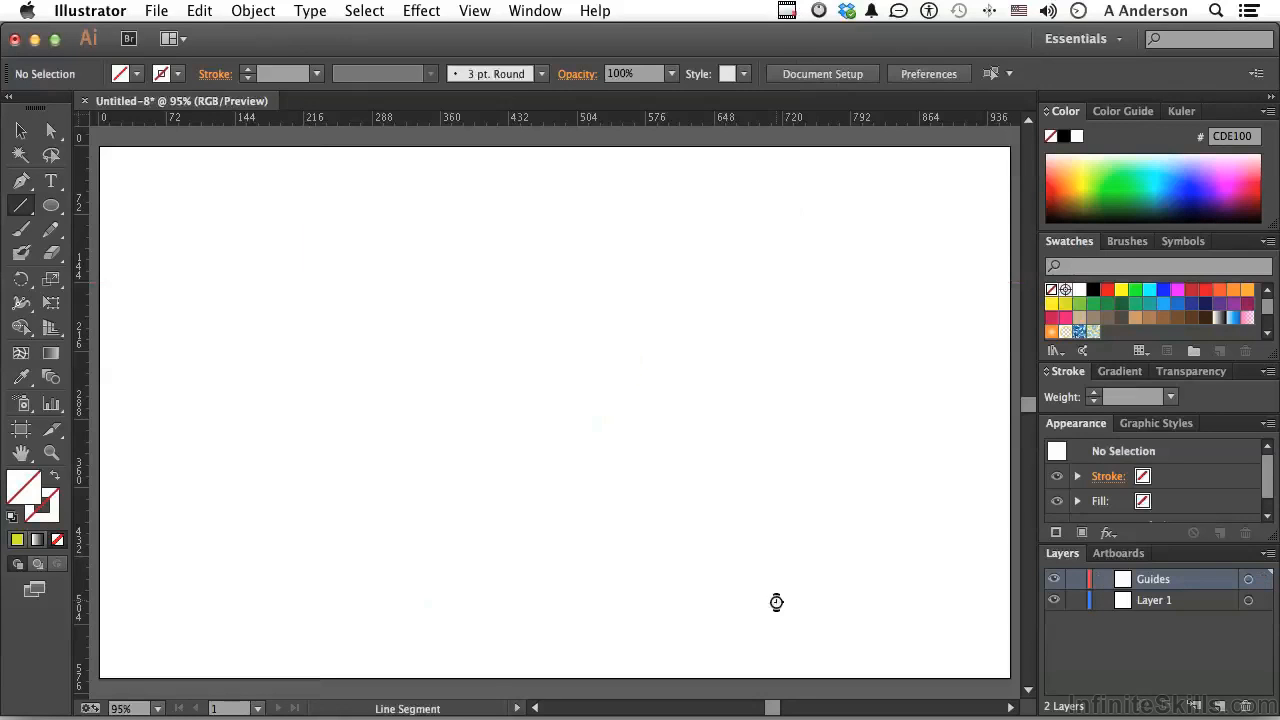
- On Layer 1, draw a rectangle covering the whole artboard and fill it with bright cyan (15E1FF)
click(54, 210)
click(112, 207)
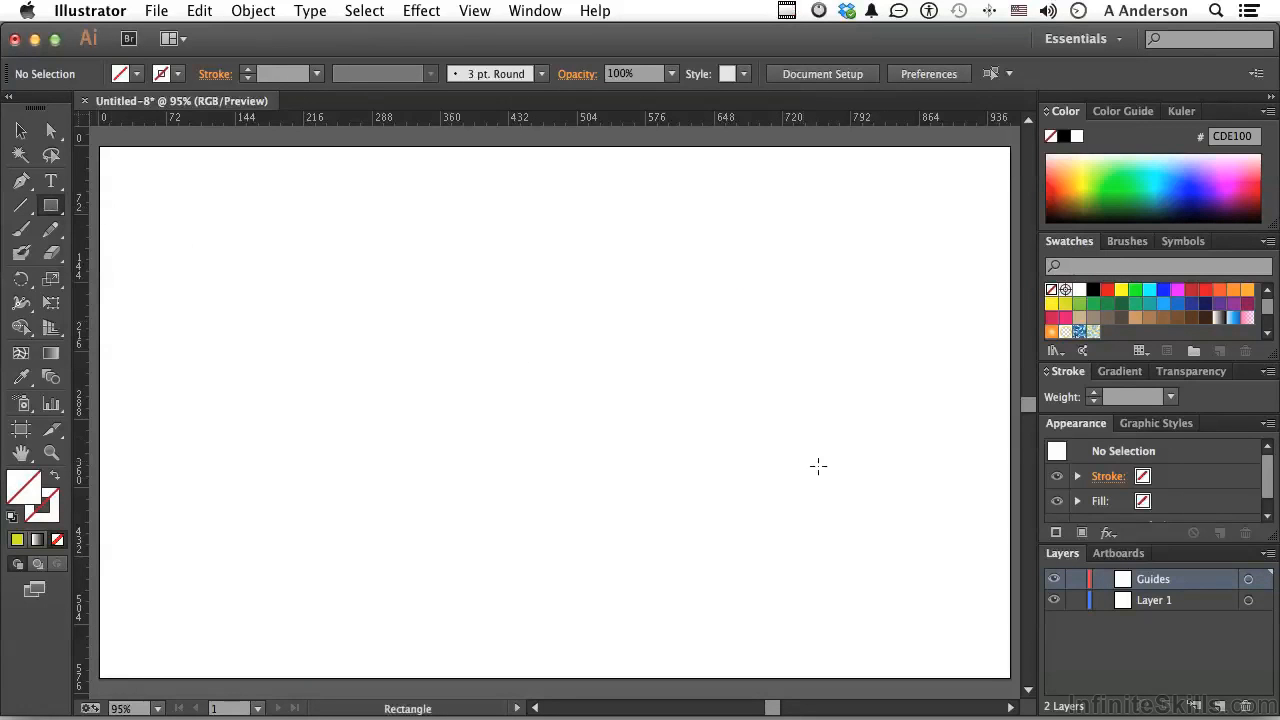
click(1145, 605)
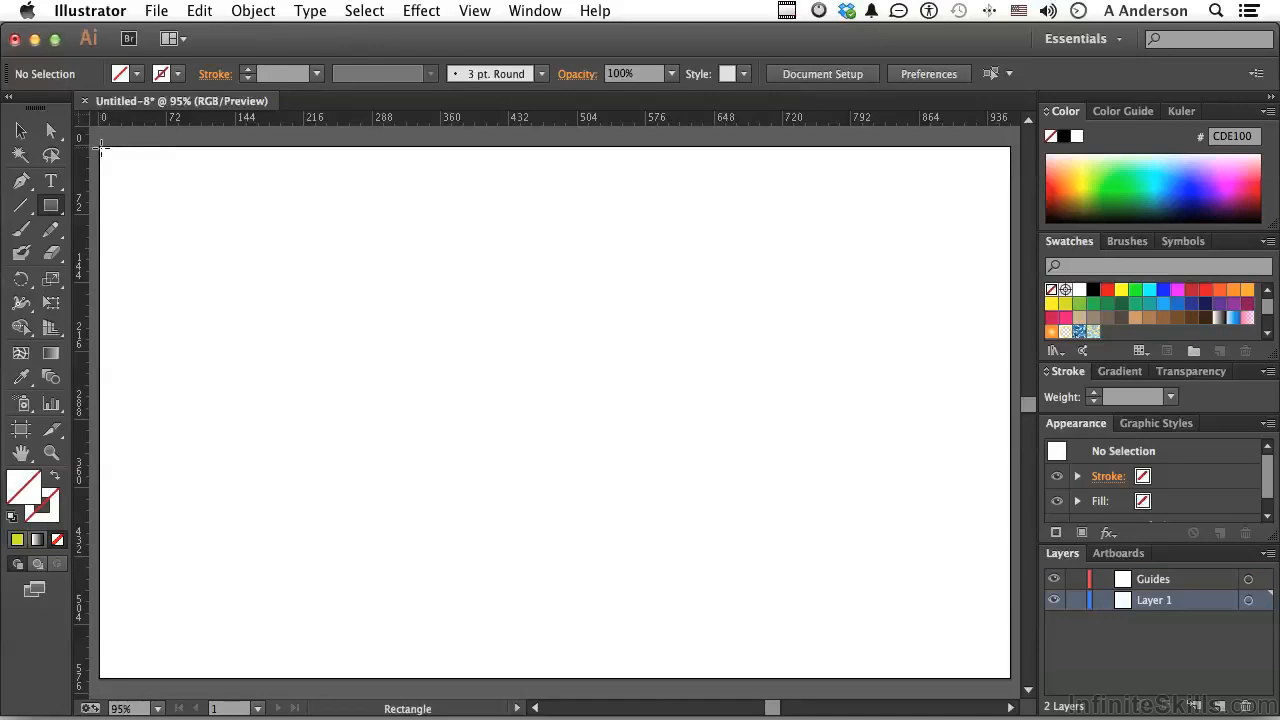
drag(100, 147, 1011, 679)
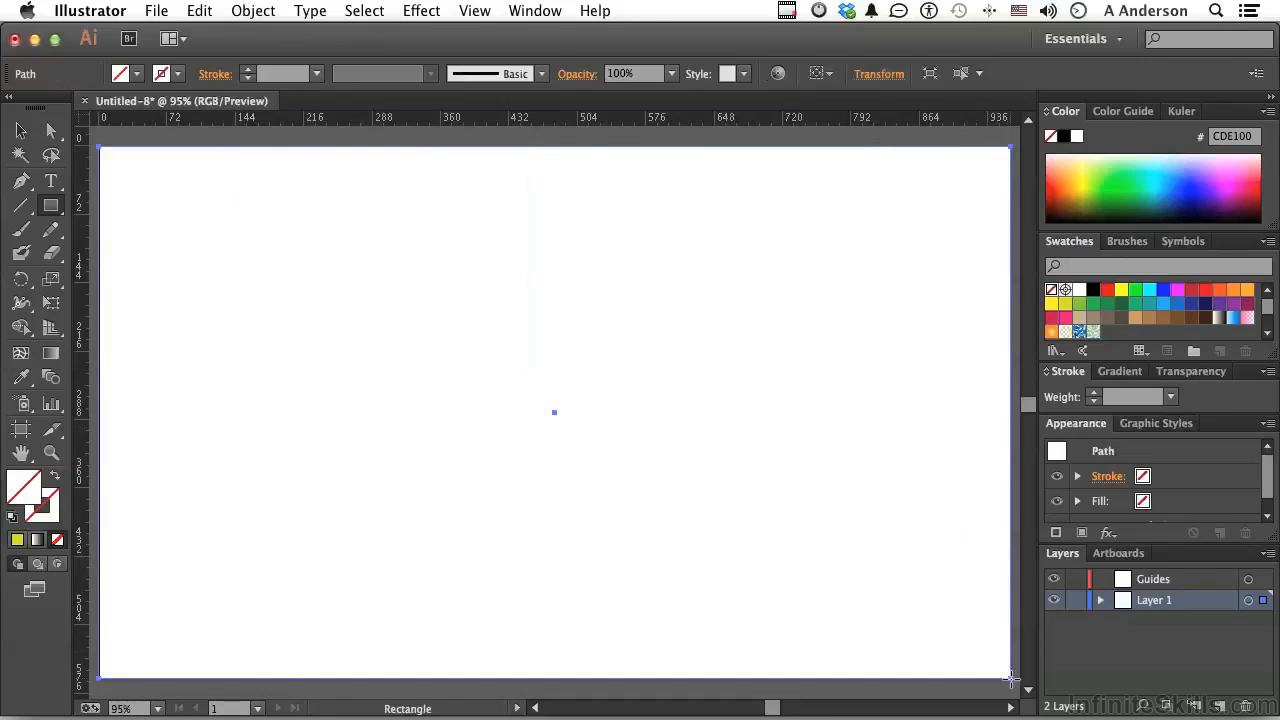
click(1161, 182)
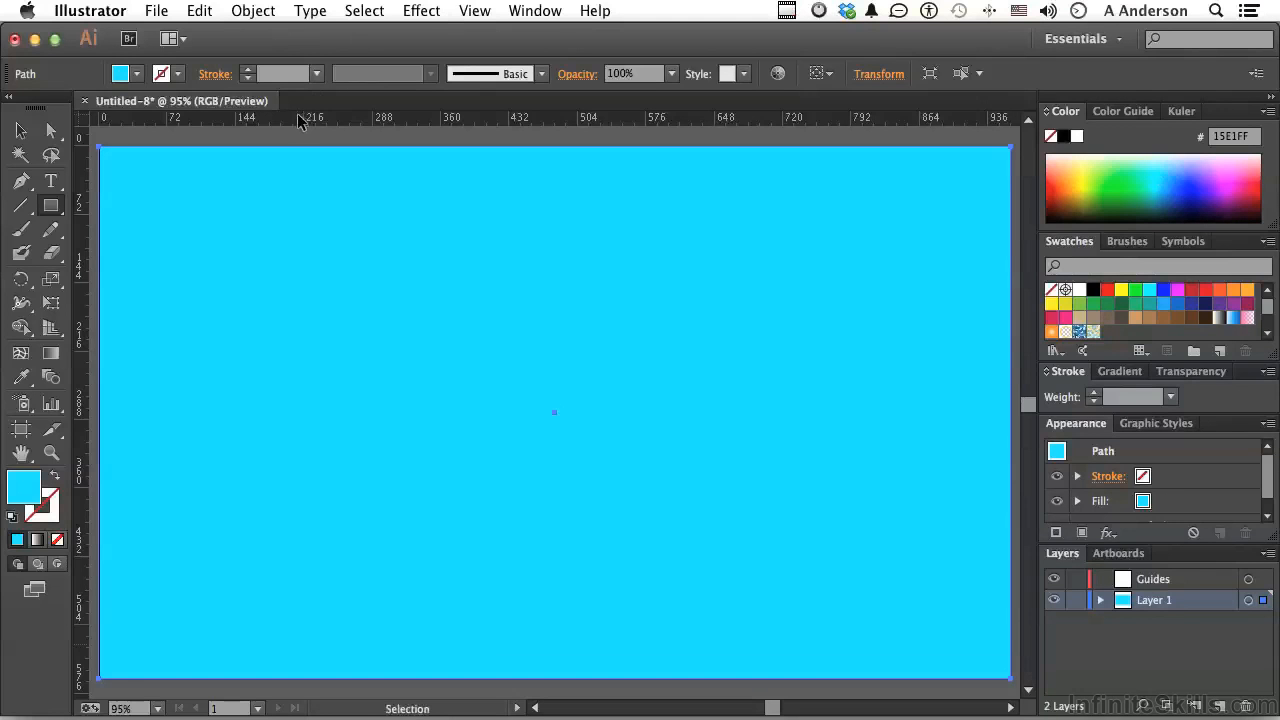
- Place a horizontal guide at about 144 px on Layer 1, over the cyan rectangle
drag(297, 116, 310, 284)
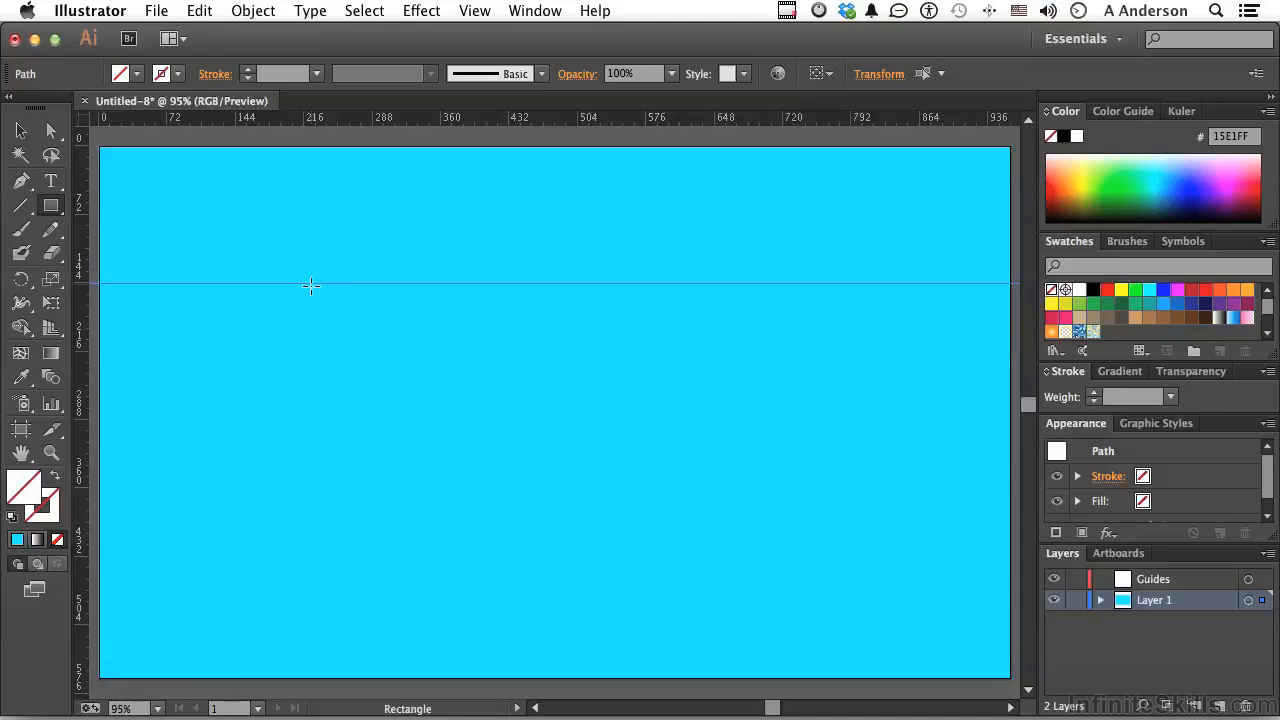
- Select the horizontal guide over the cyan rectangle and release it into an ordinary path
click(22, 131)
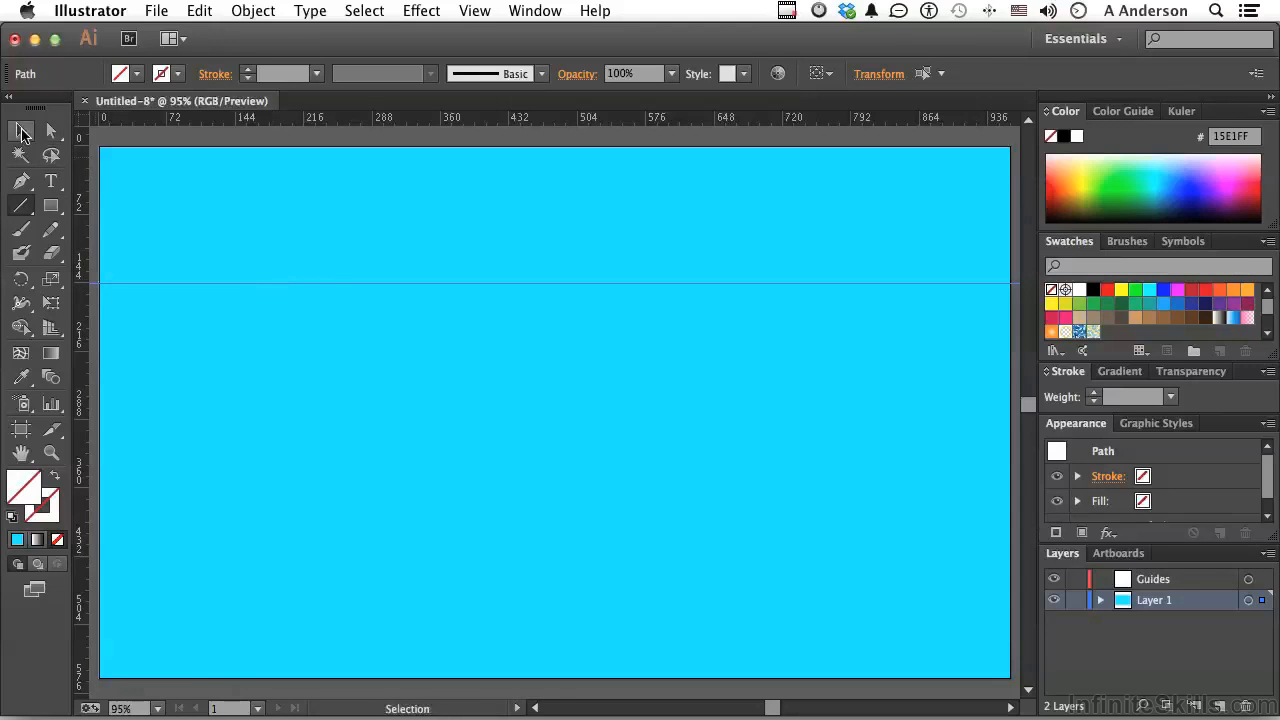
click(252, 248)
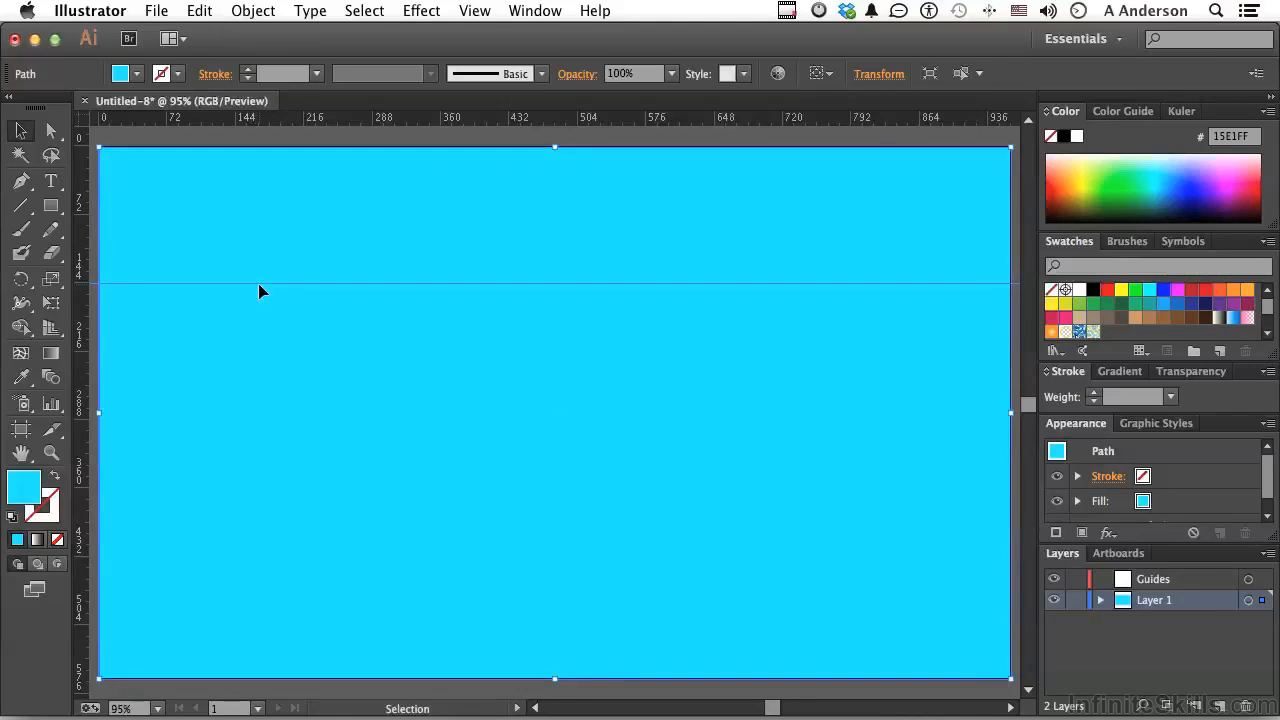
click(258, 283)
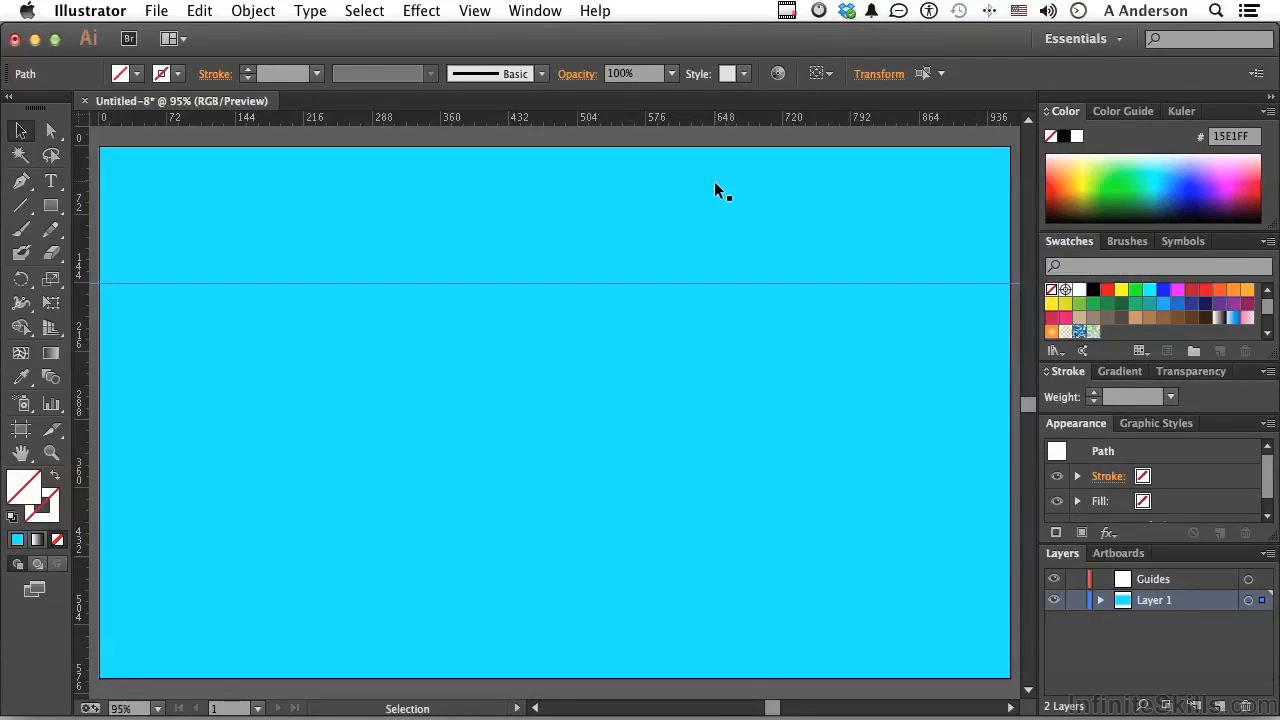
click(478, 12)
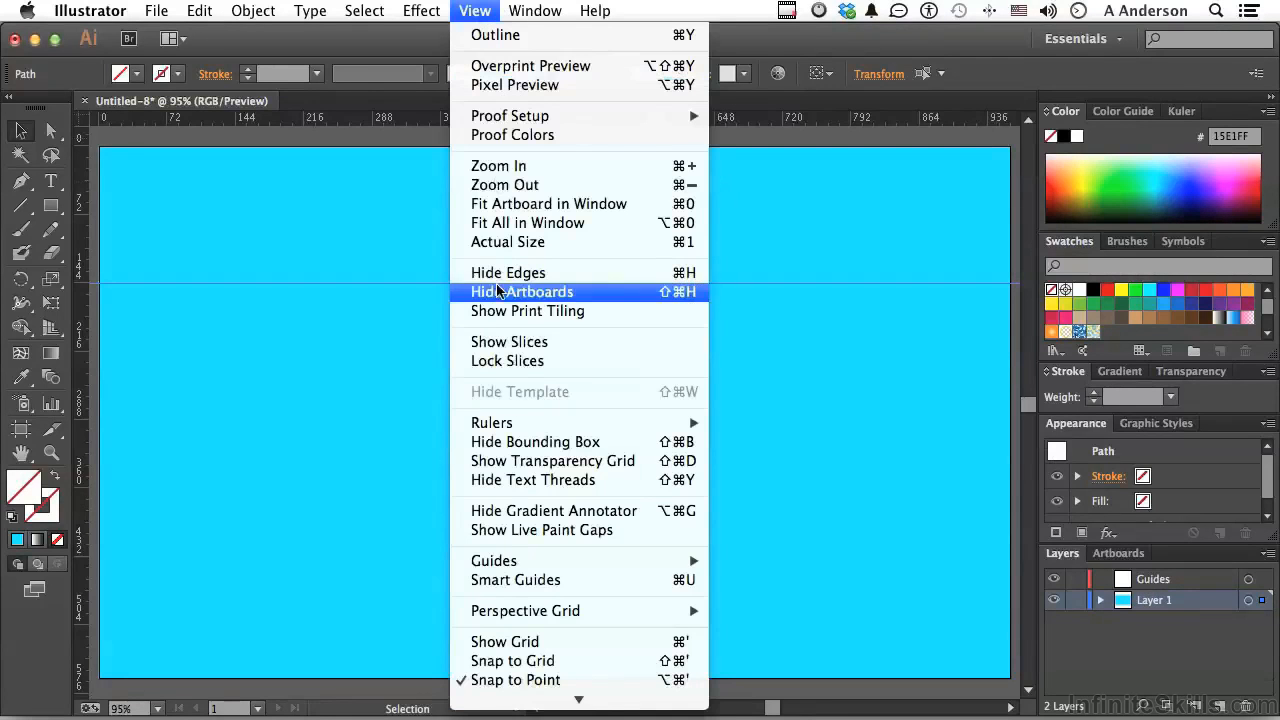
mouse_move(525, 566)
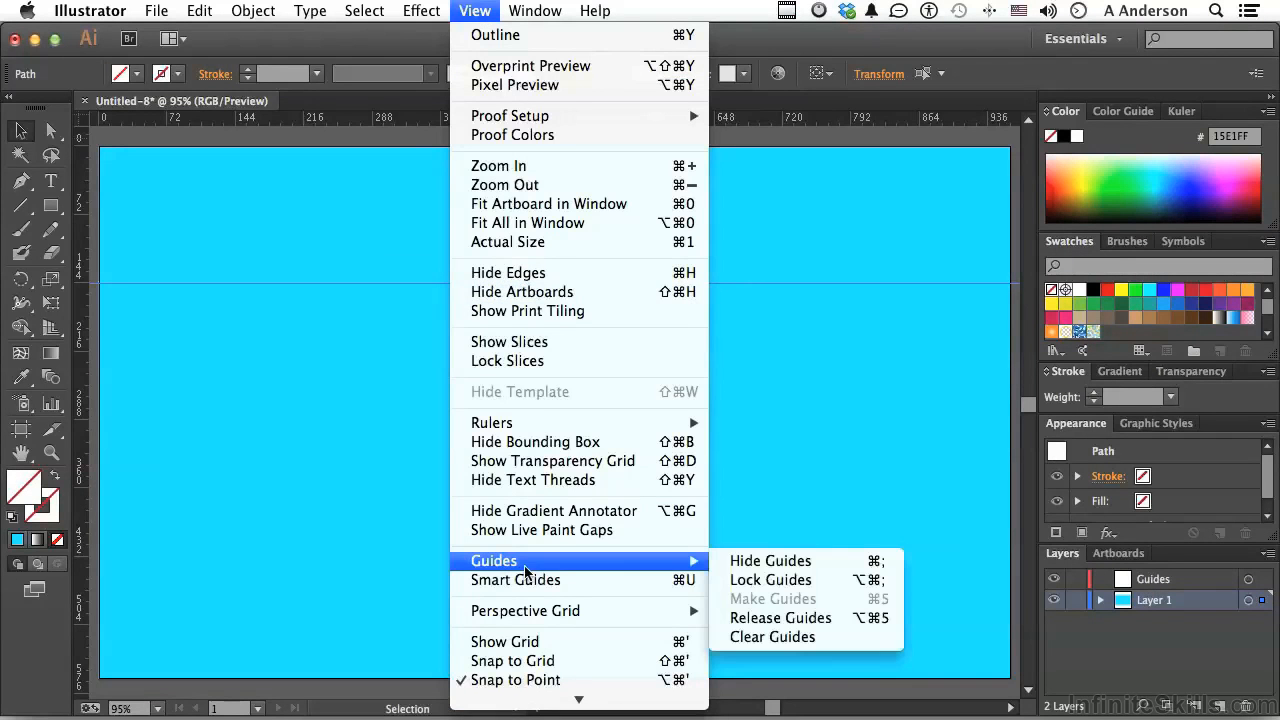
click(853, 620)
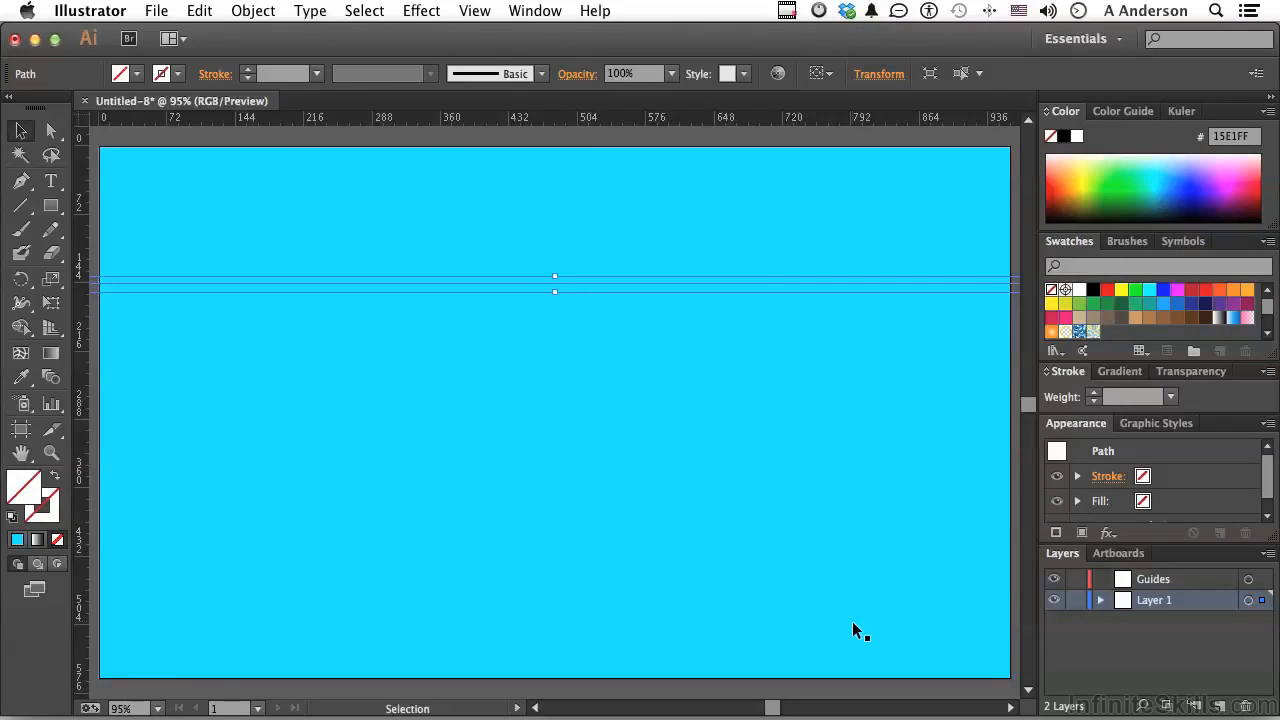
- Use the released horizontal path to divide the cyan rectangle beneath it with Divide Objects Below
click(253, 12)
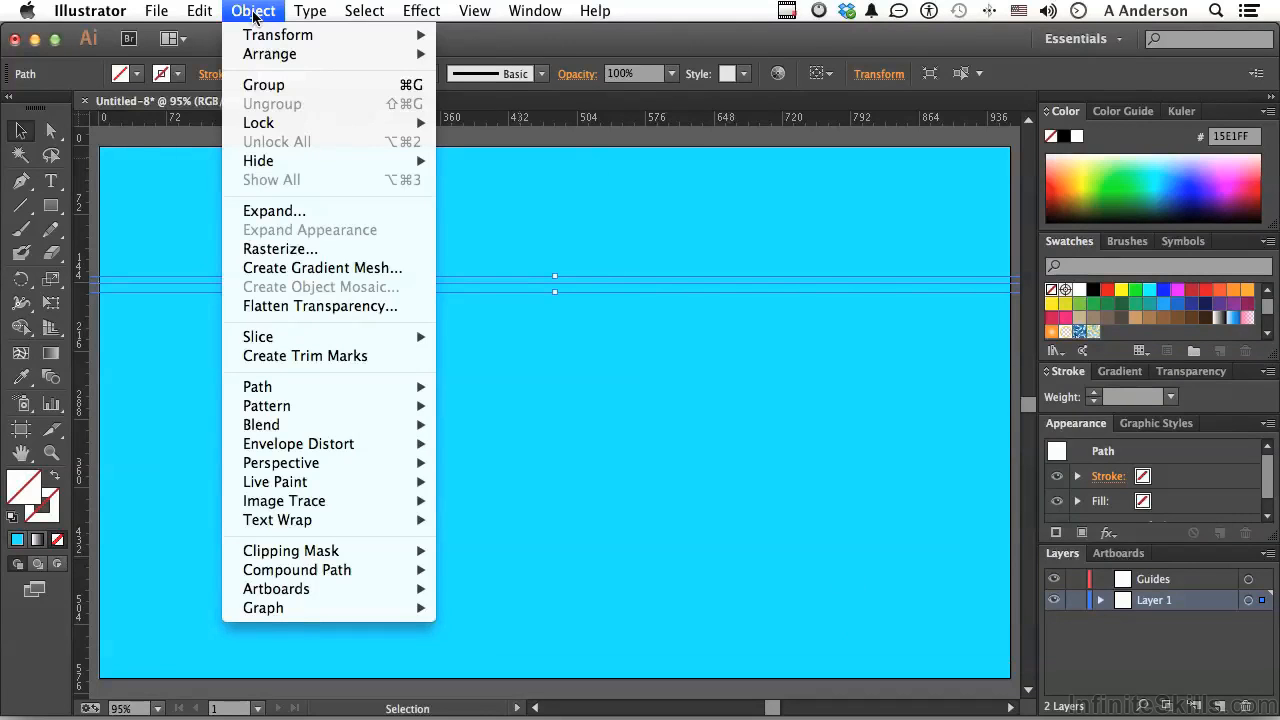
mouse_move(313, 394)
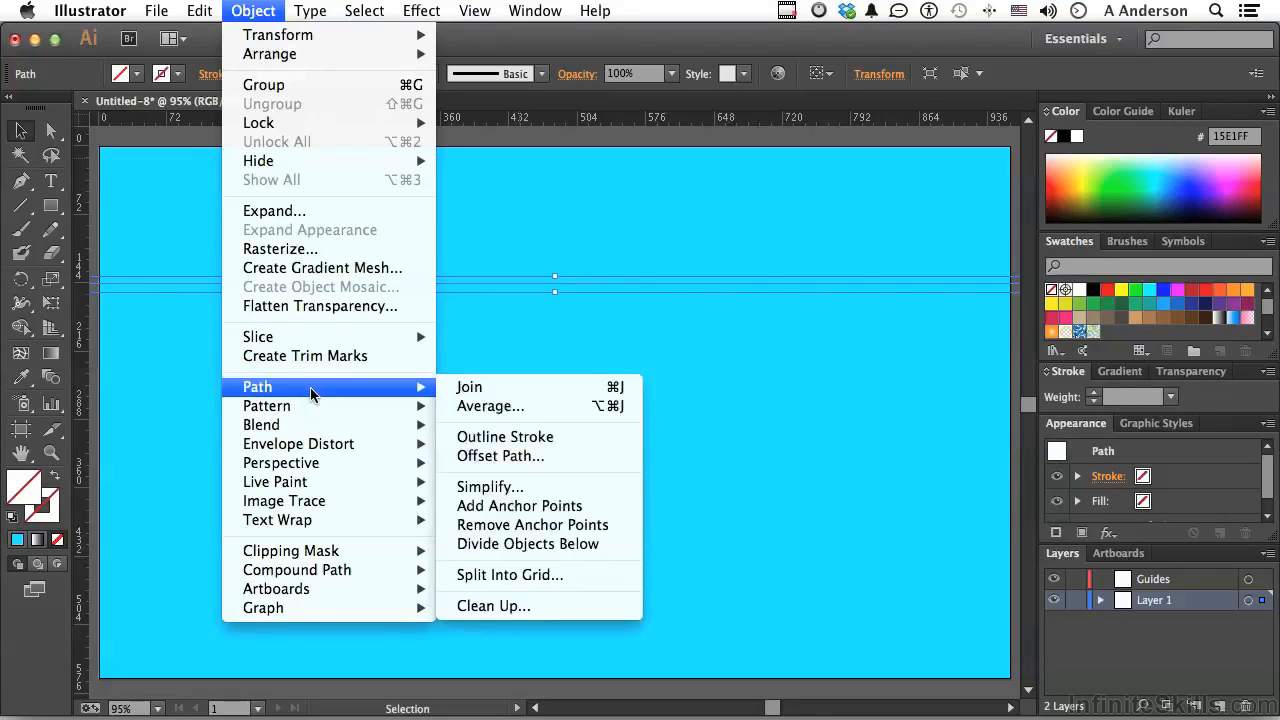
click(572, 543)
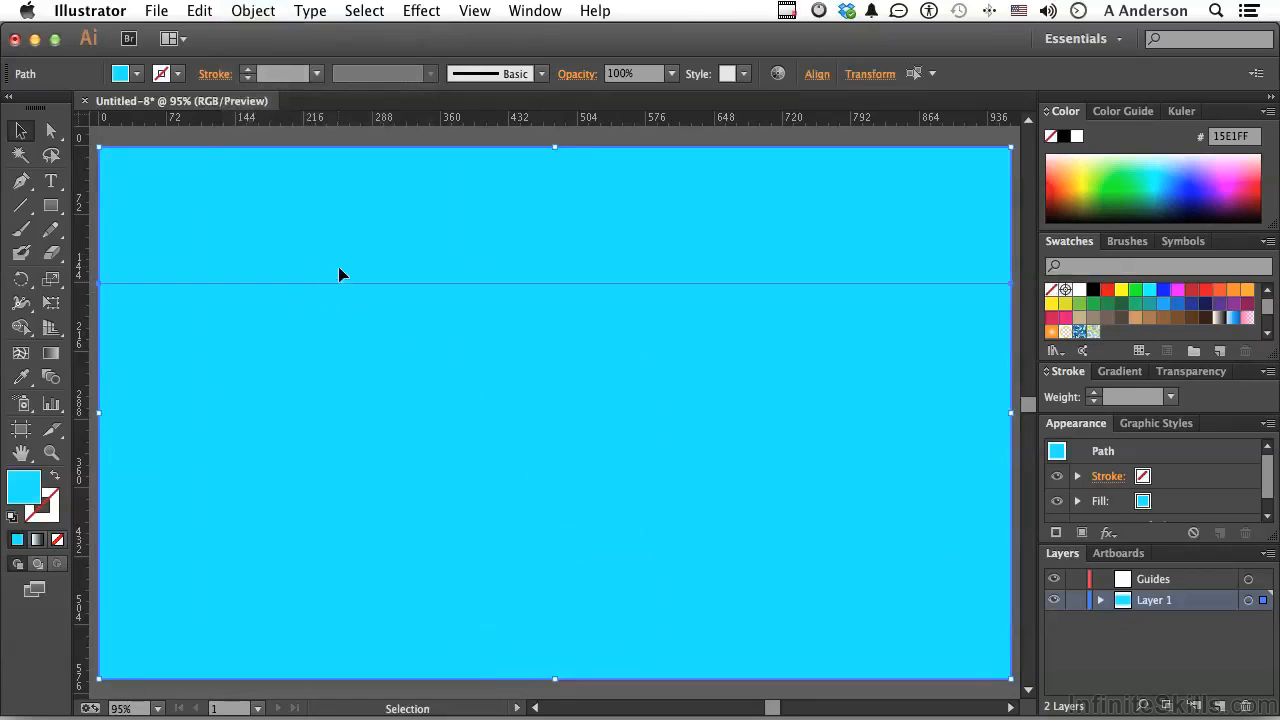
- Select the divided cyan pieces individually and move the lower piece diagonally down and right, about 40 px each way, away from the upper one
shift+click(311, 209)
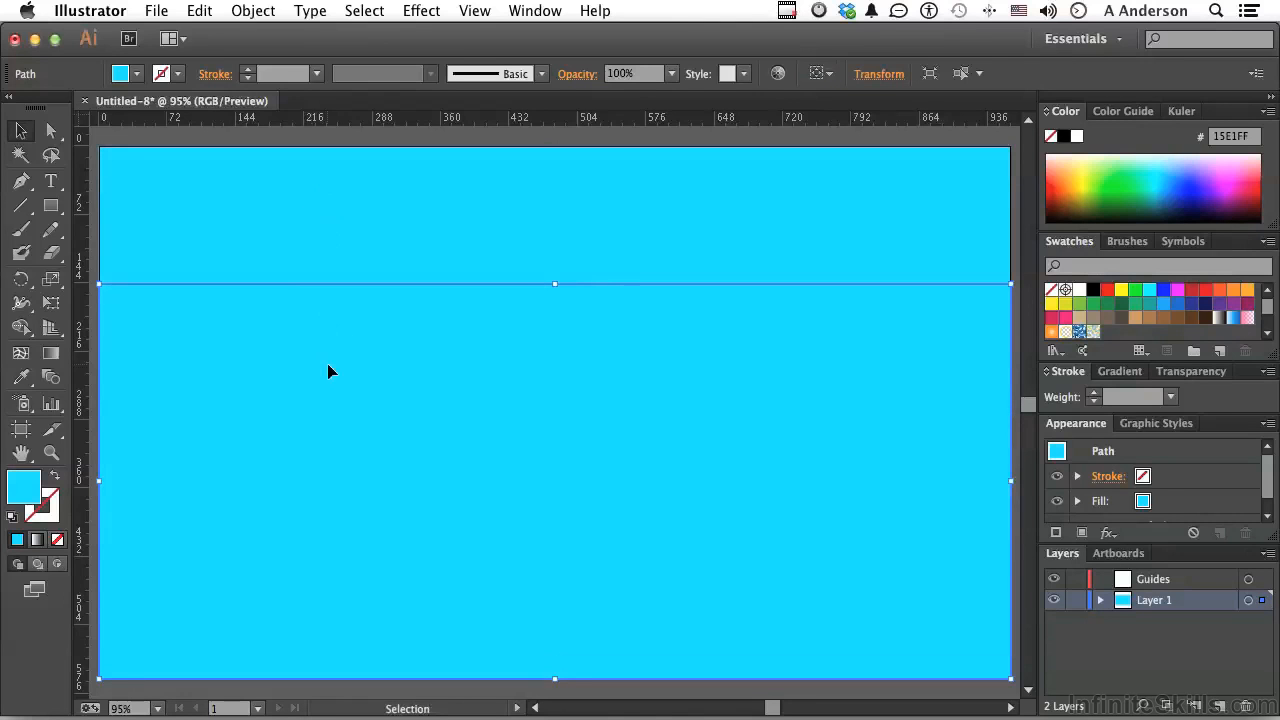
click(334, 262)
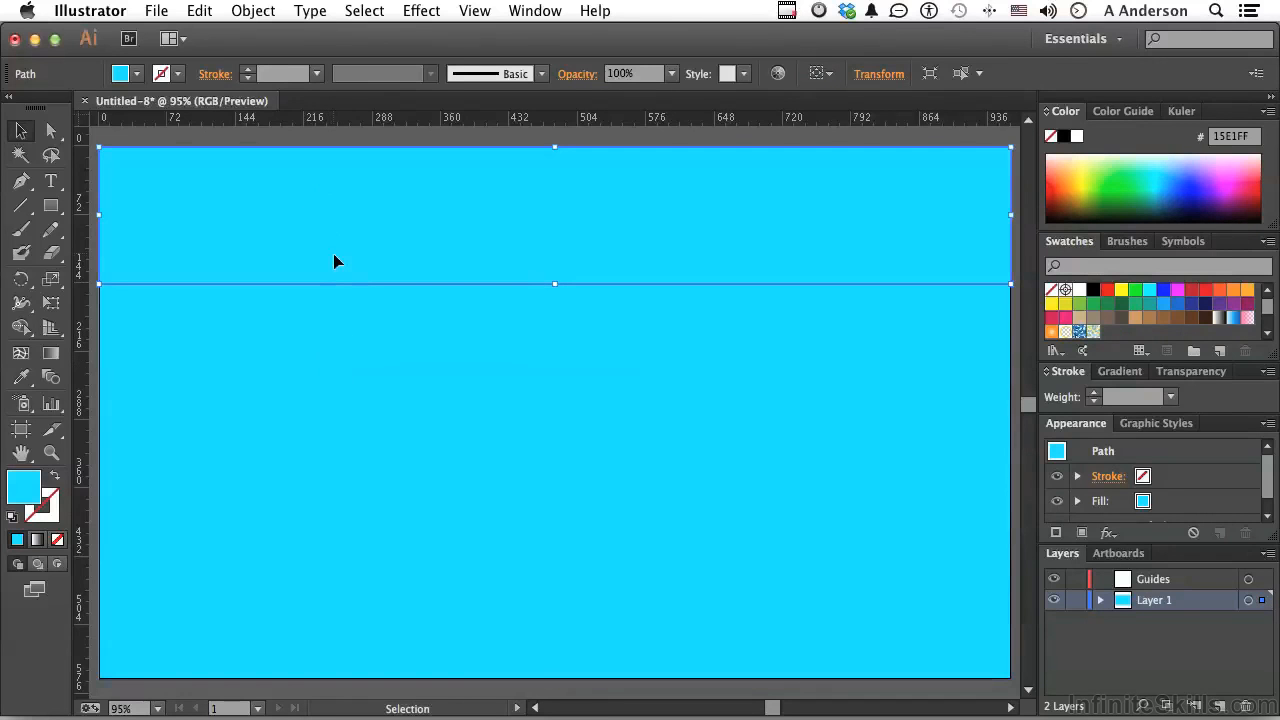
drag(373, 381, 410, 417)
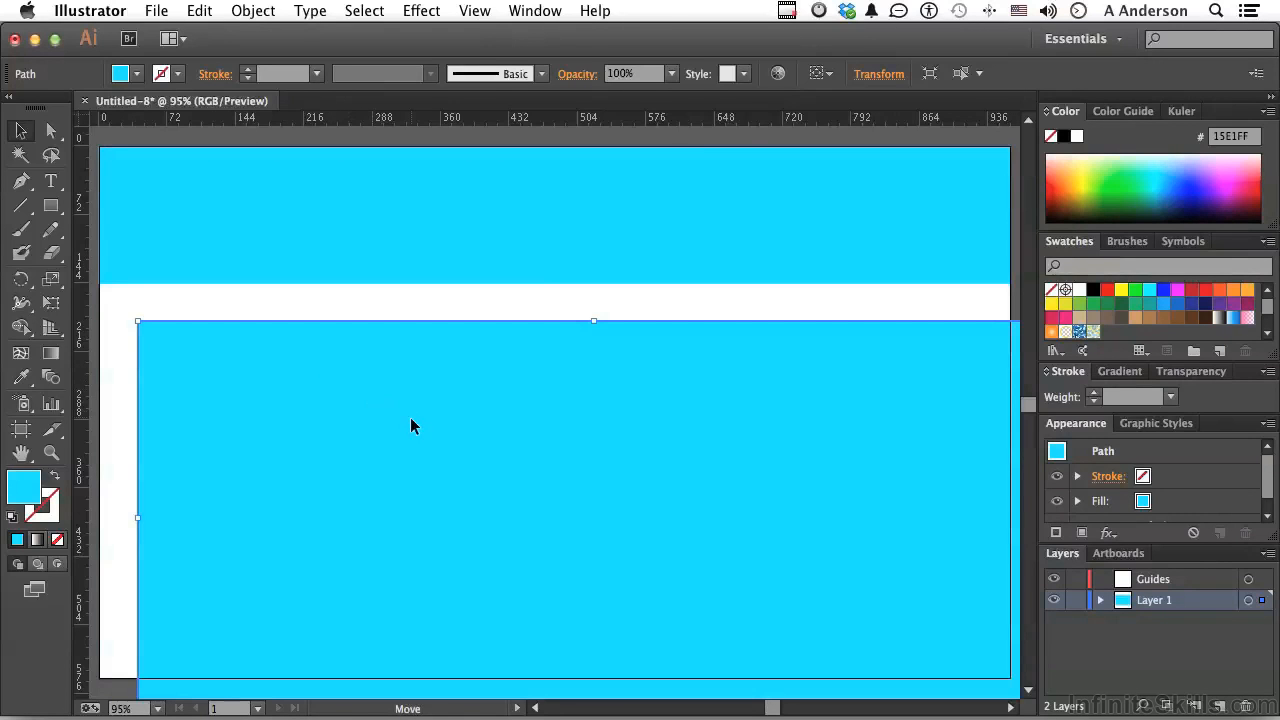